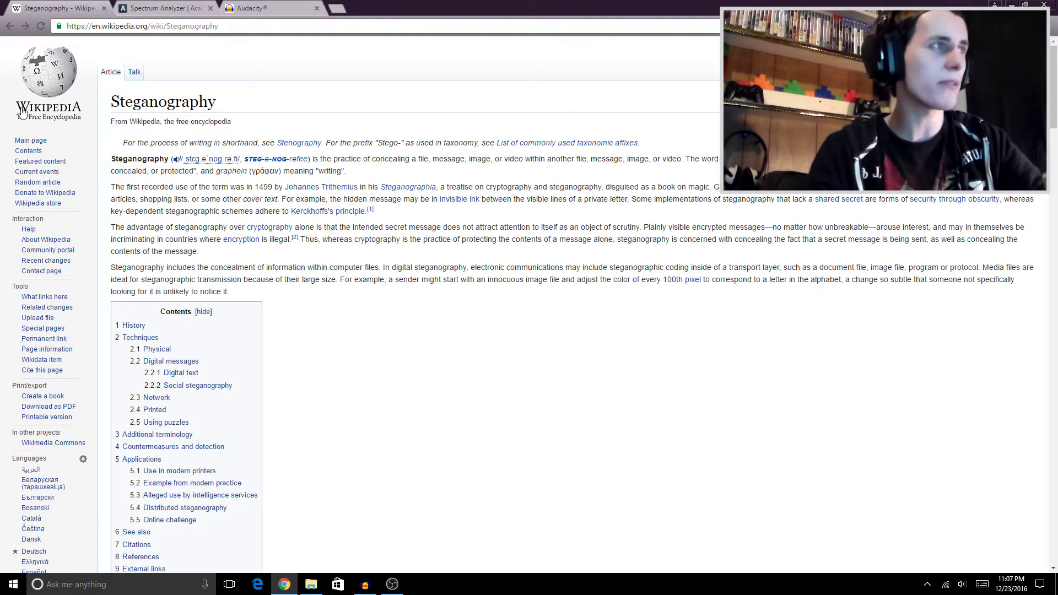
# Upload atbashwaot.wav from the Desktop to the academo.org Spectrum Analyzer to reveal its spectrogram text
pyautogui.click(155, 7)
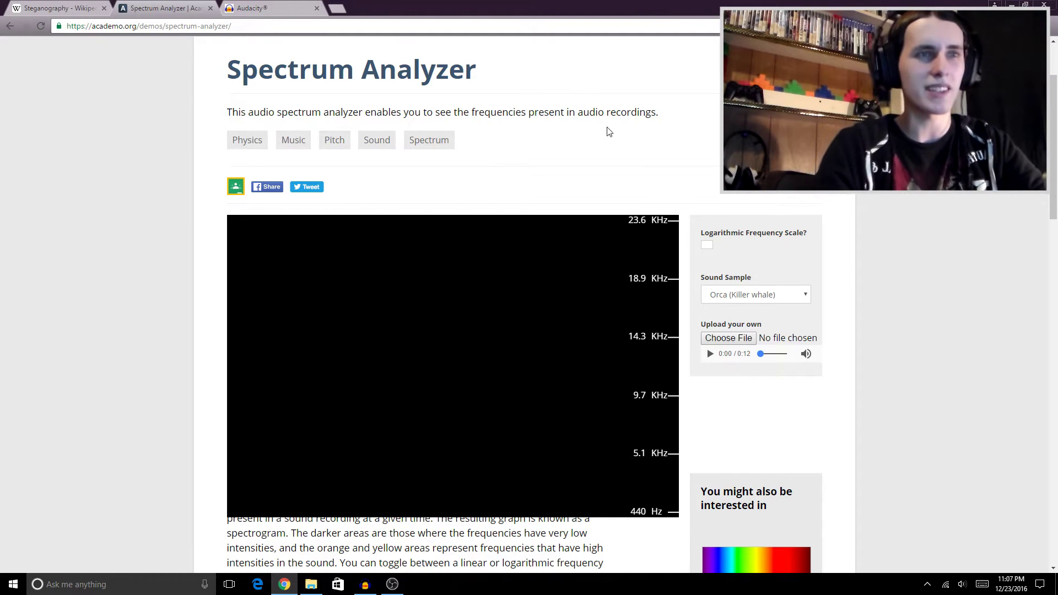
pyautogui.click(742, 338)
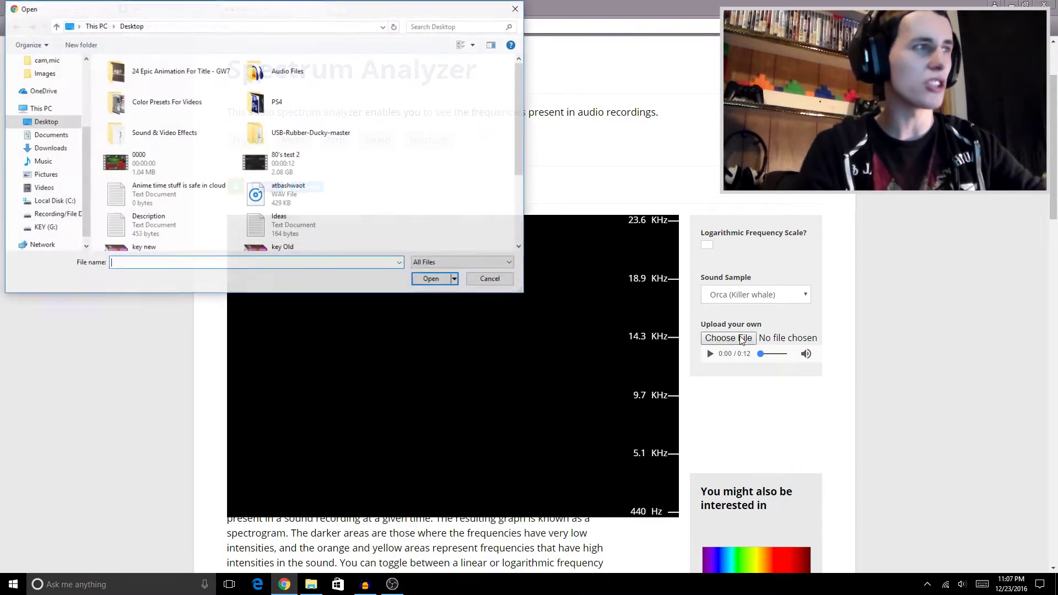
pyautogui.click(297, 203)
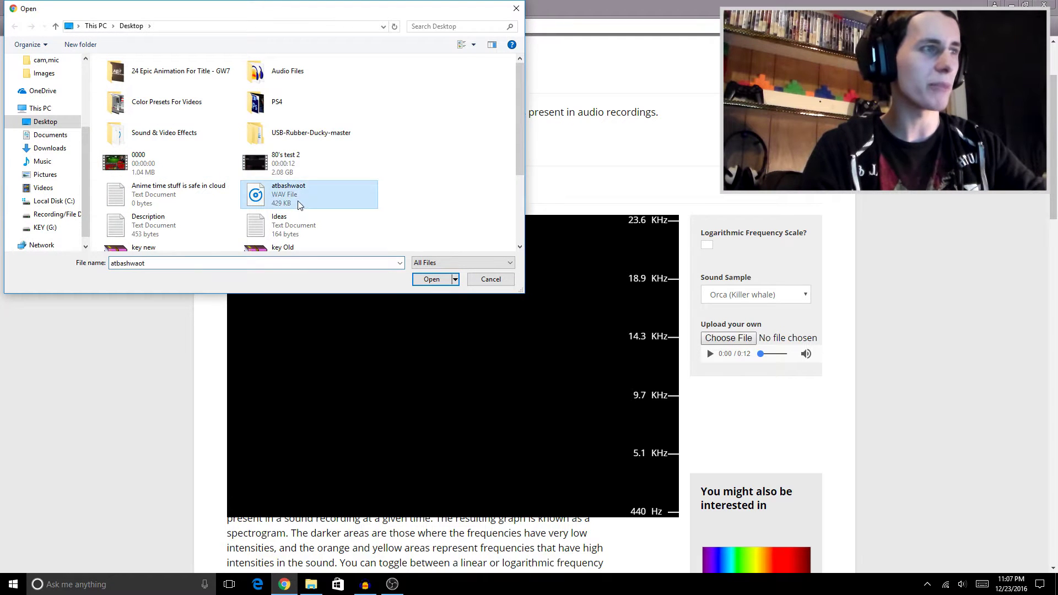
pyautogui.click(431, 278)
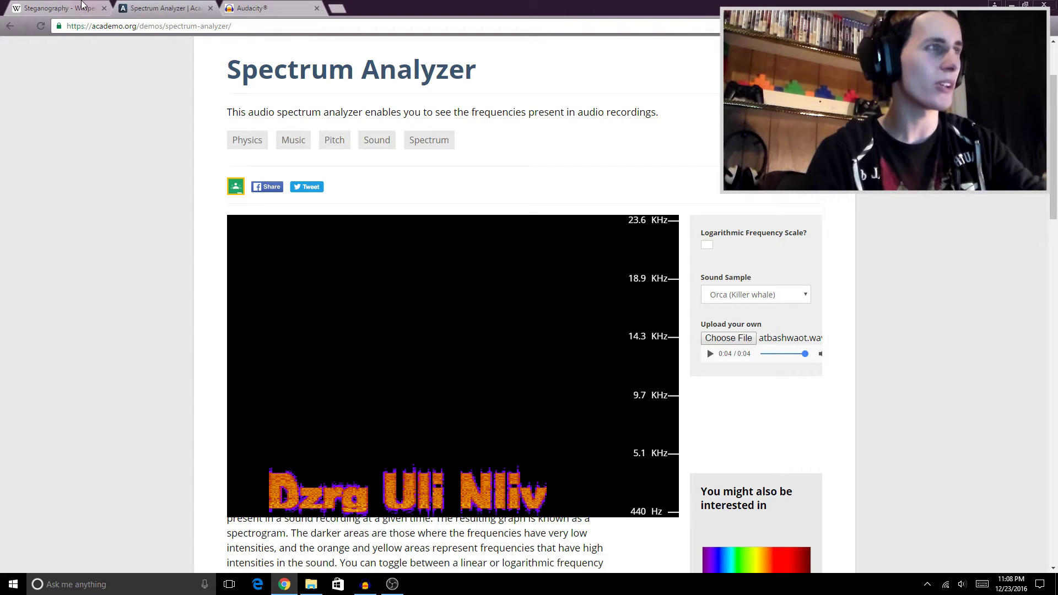
# In the Programs to Encode Images folder, look inside AudioPaint, then open CoagulaLight1666
pyautogui.click(63, 6)
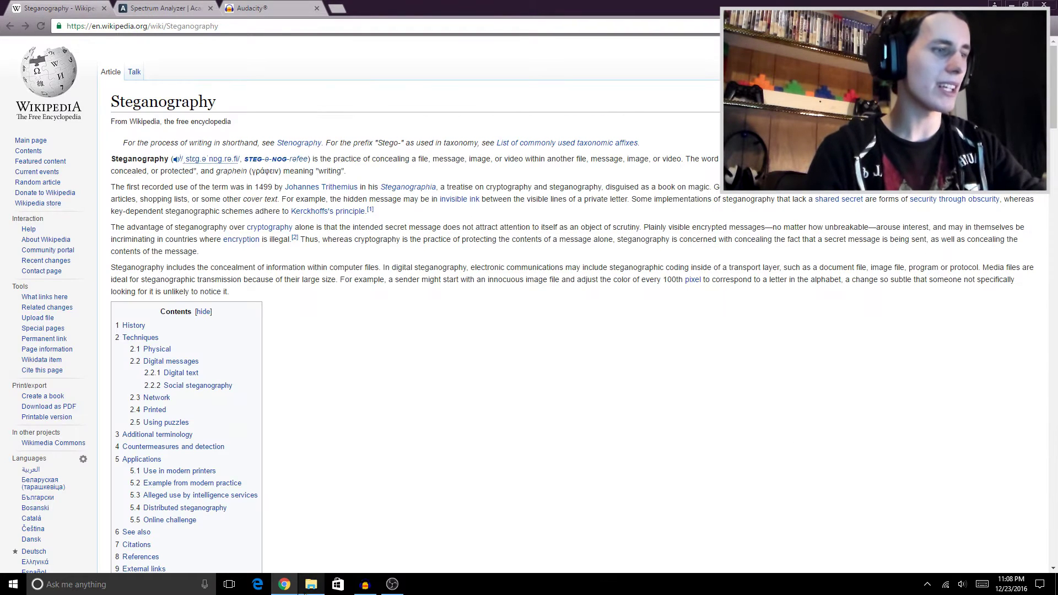
pyautogui.click(310, 584)
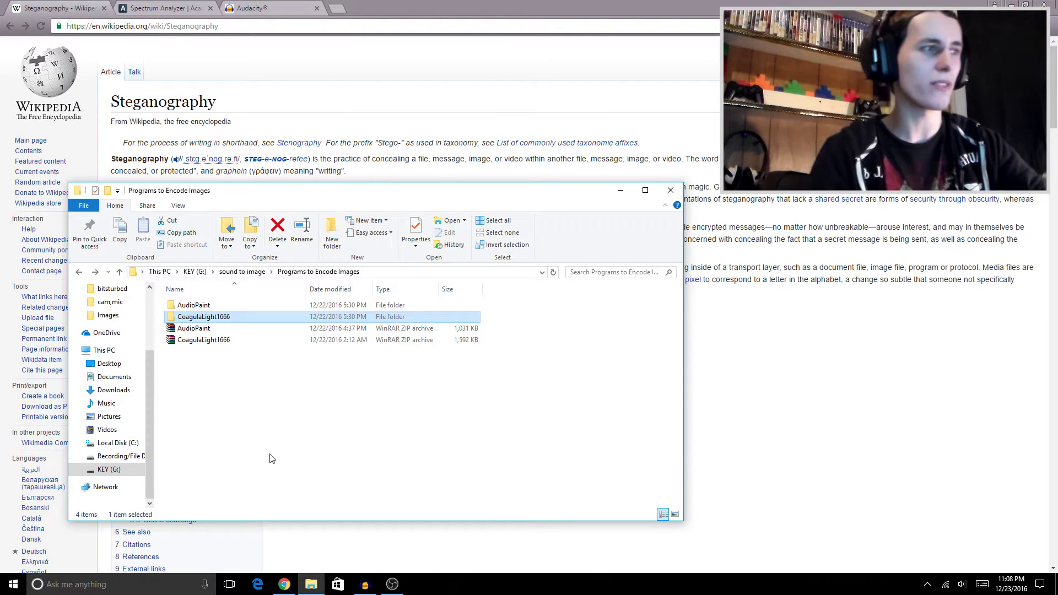
pyautogui.moveTo(221, 395)
pyautogui.mouseDown()
pyautogui.moveTo(216, 303)
pyautogui.moveTo(203, 374)
pyautogui.moveTo(207, 351)
pyautogui.mouseUp()
pyautogui.click(219, 317)
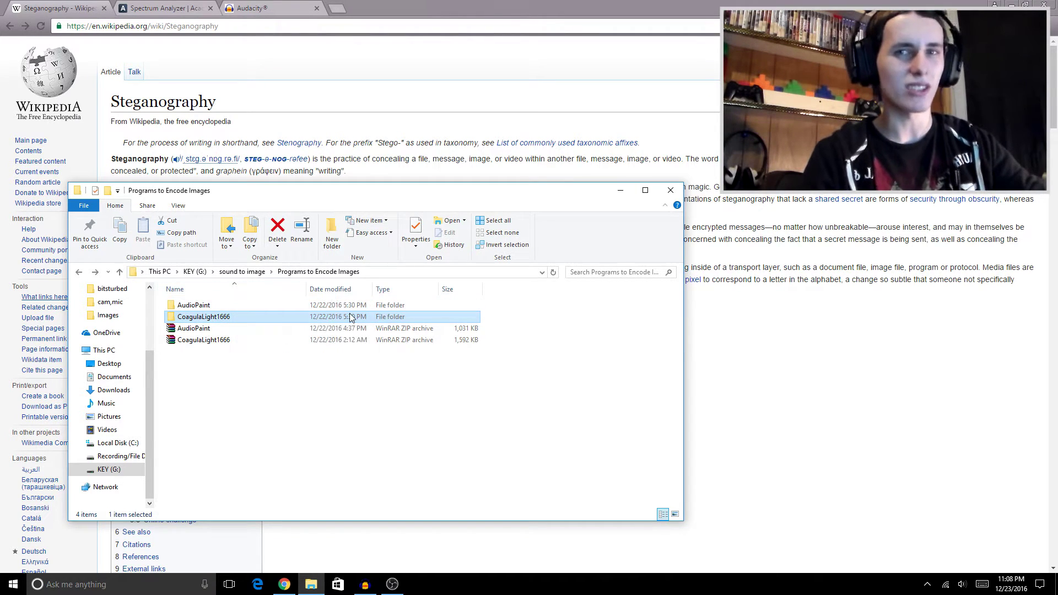
pyautogui.doubleClick(259, 306)
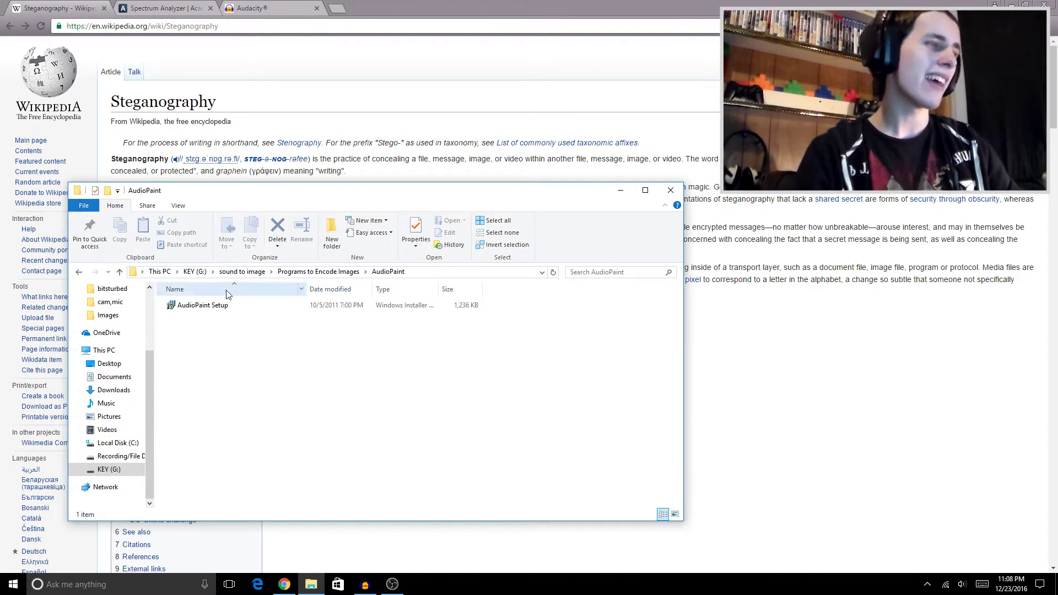
pyautogui.click(79, 272)
pyautogui.doubleClick(216, 318)
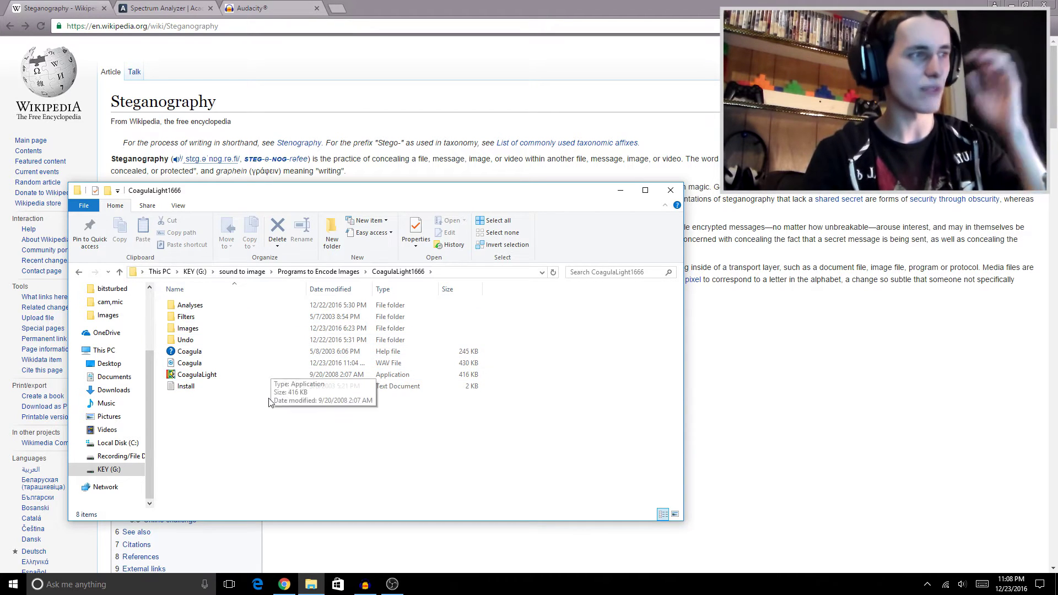
# Launch Coagula Light, paint two test dots, then select and delete them
pyautogui.doubleClick(224, 377)
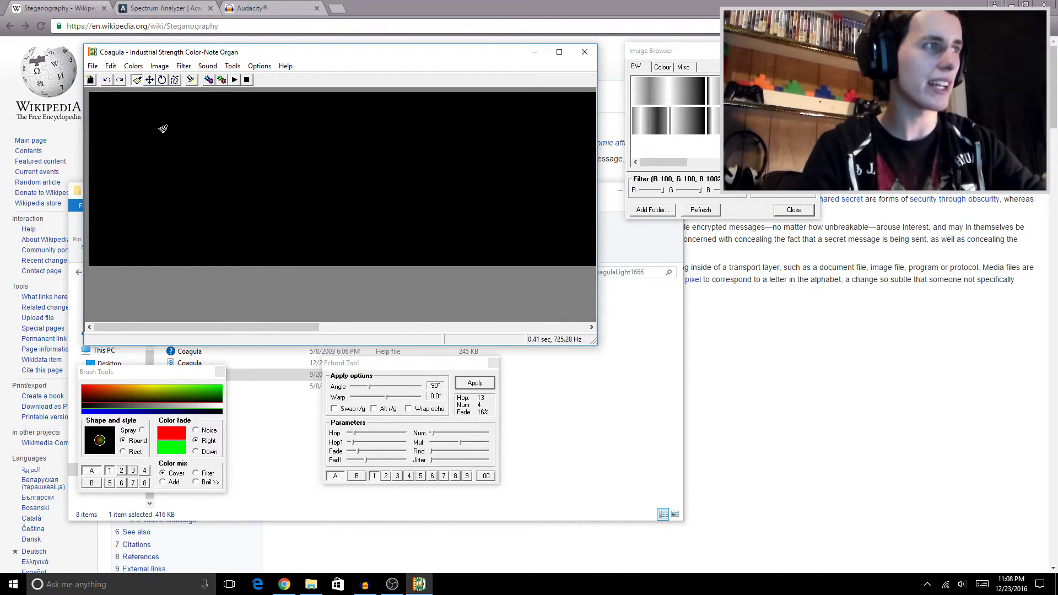
pyautogui.click(155, 174)
pyautogui.click(153, 121)
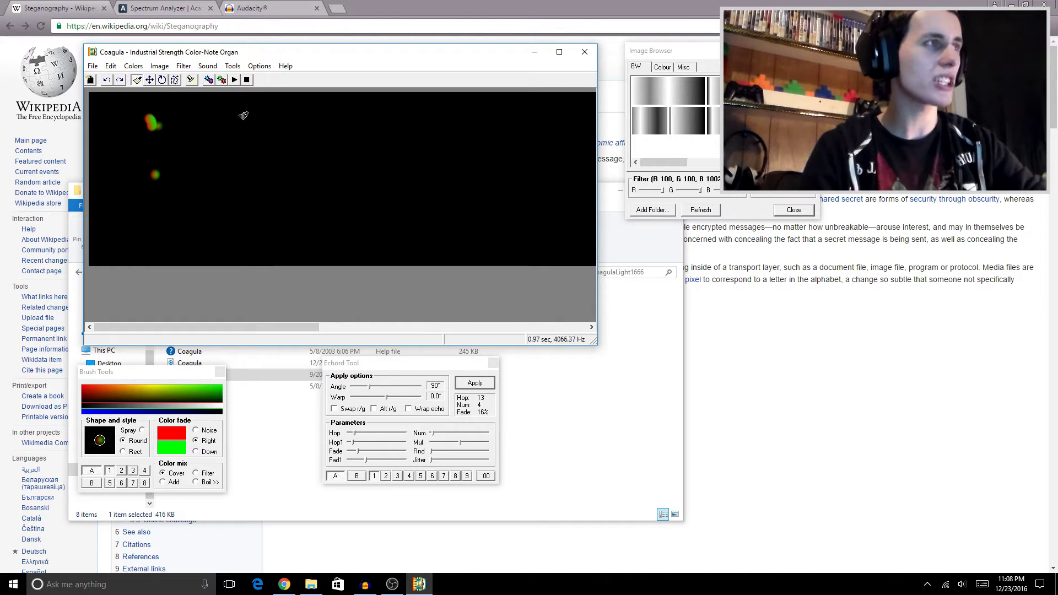
pyautogui.moveTo(122, 103)
pyautogui.mouseDown()
pyautogui.moveTo(200, 232)
pyautogui.moveTo(192, 223)
pyautogui.mouseUp()
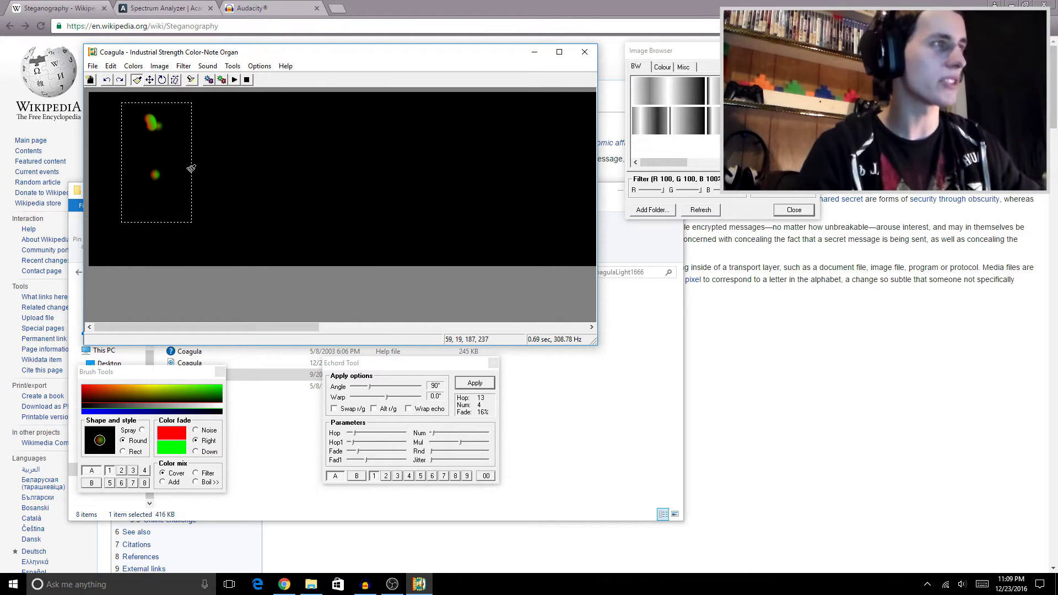
pyautogui.press('Delete')
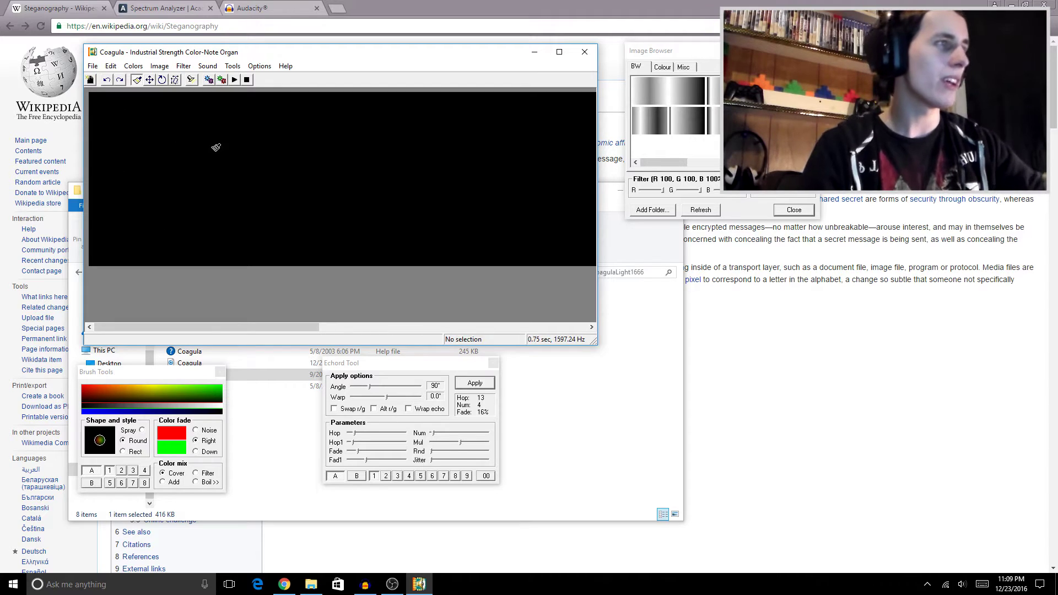
pyautogui.click(215, 147)
# Paint the letters 'Hi' on the canvas and render it to sound
pyautogui.moveTo(148, 123)
pyautogui.mouseDown()
pyautogui.moveTo(148, 190)
pyautogui.moveTo(189, 155)
pyautogui.moveTo(192, 192)
pyautogui.mouseUp()
pyautogui.moveTo(219, 150); pyautogui.dragTo(219, 185)
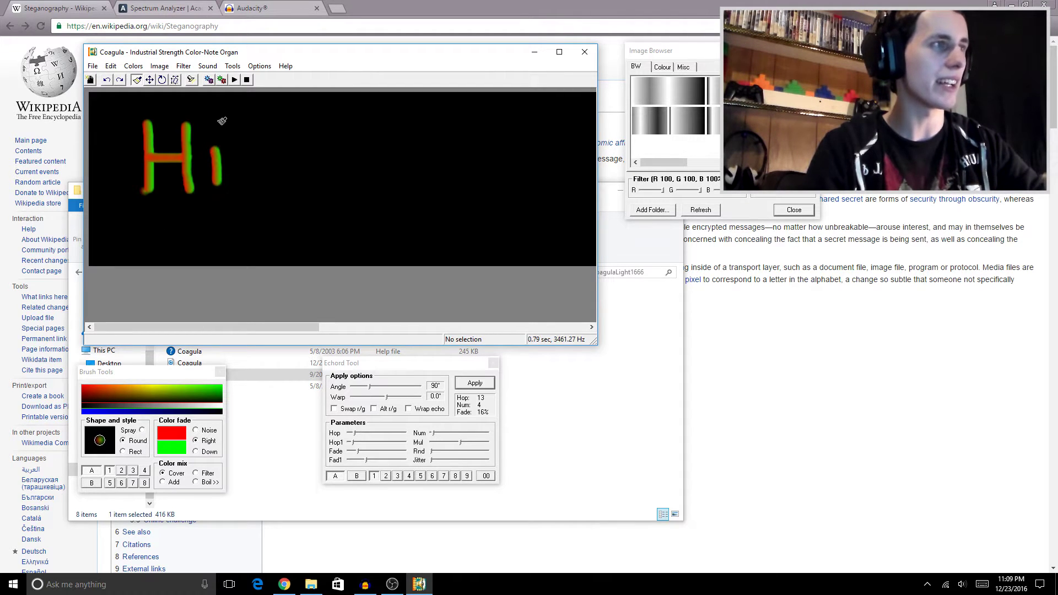
pyautogui.click(209, 80)
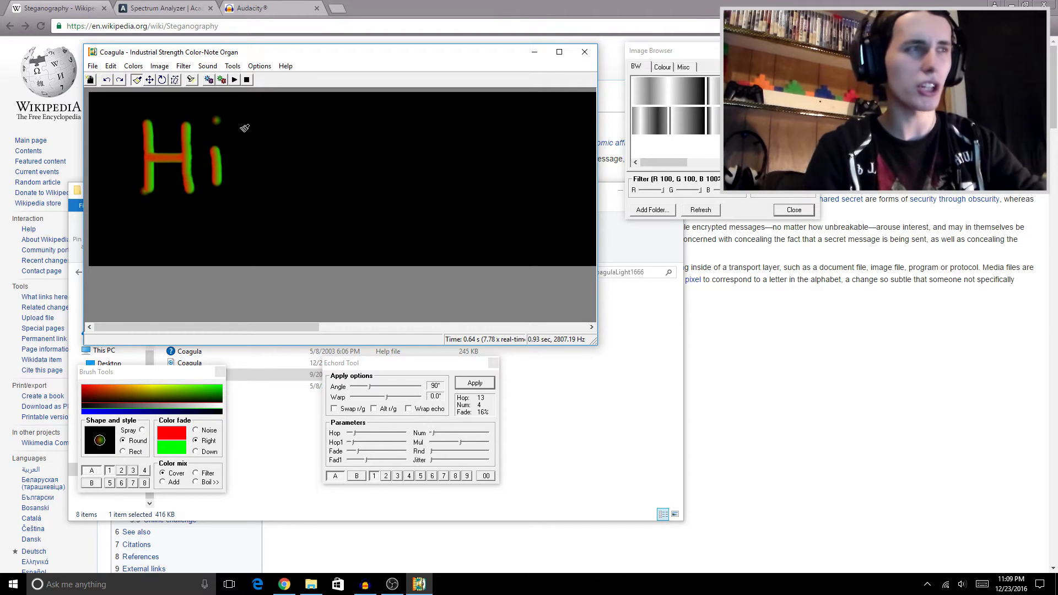
pyautogui.click(95, 66)
# Open the atbashwaot bitmap and invert its colours to white text on black
pyautogui.click(94, 92)
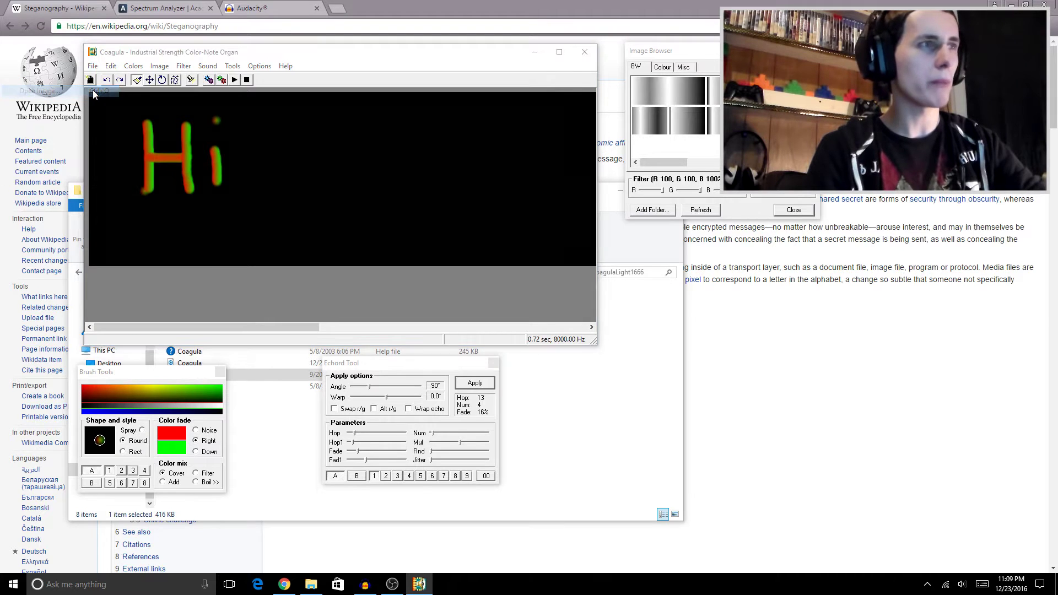
pyautogui.click(280, 159)
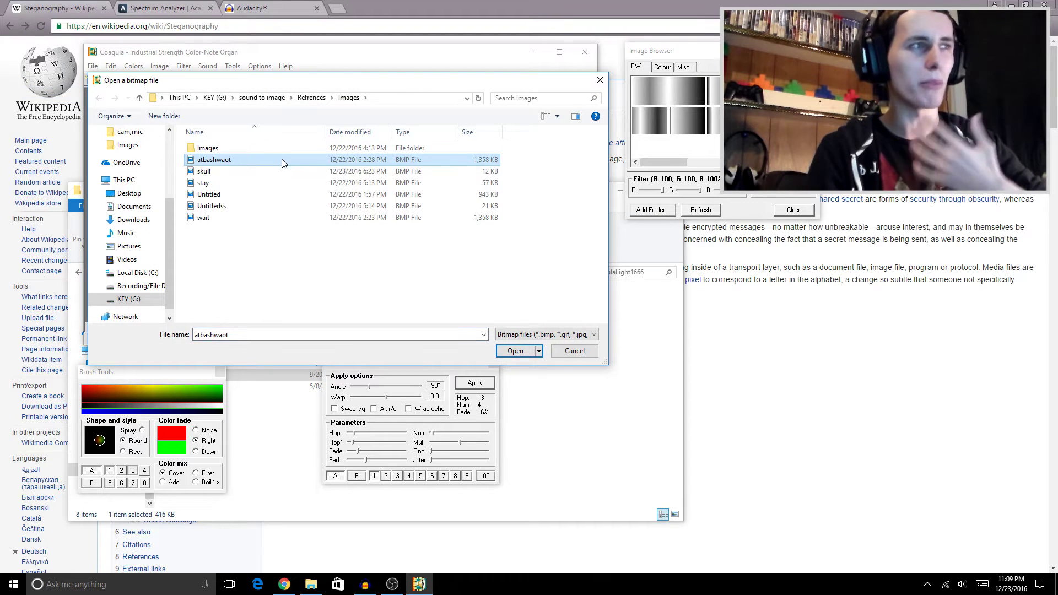
pyautogui.click(521, 351)
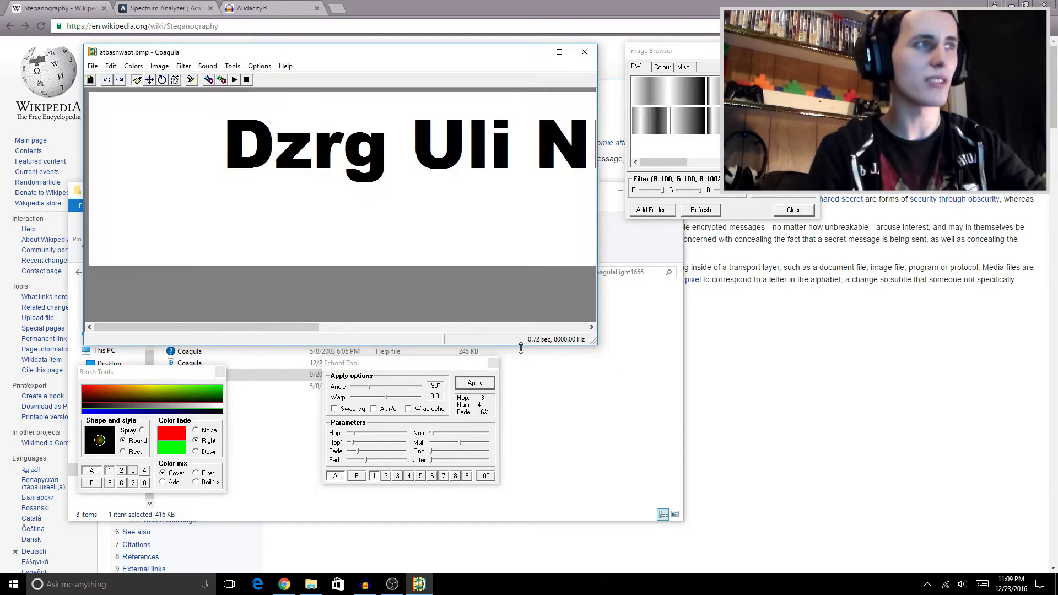
pyautogui.click(133, 66)
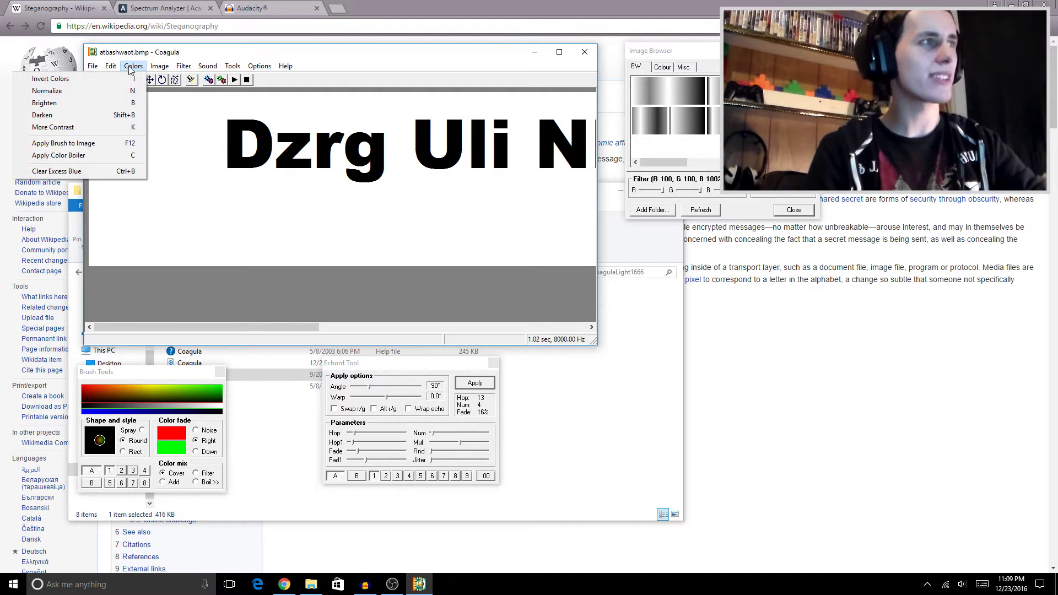
pyautogui.click(130, 78)
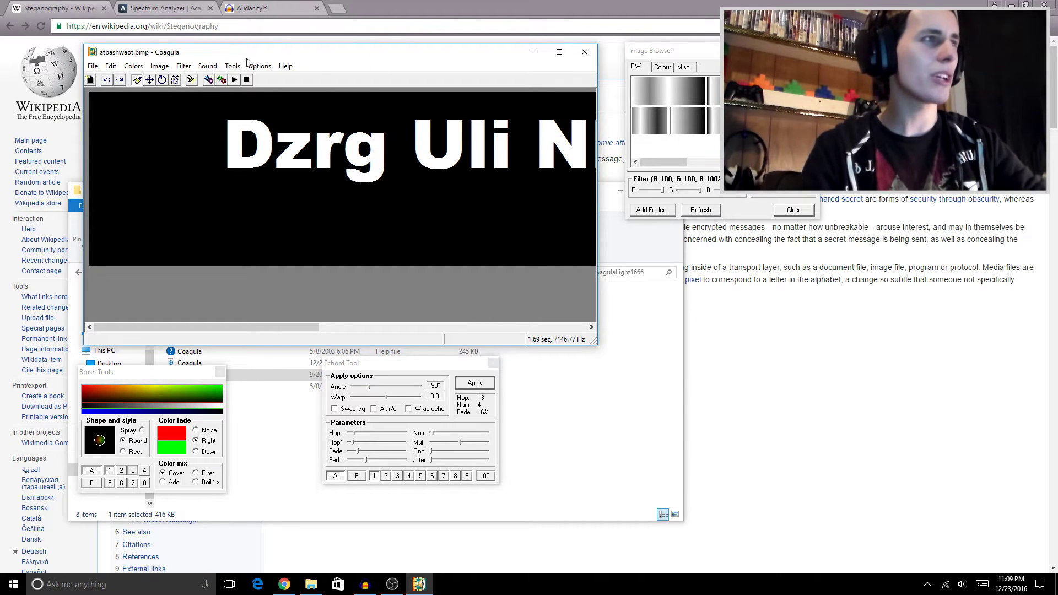
# Render the atbashwaot image to sound without blue and play it back
pyautogui.click(208, 65)
pyautogui.click(200, 101)
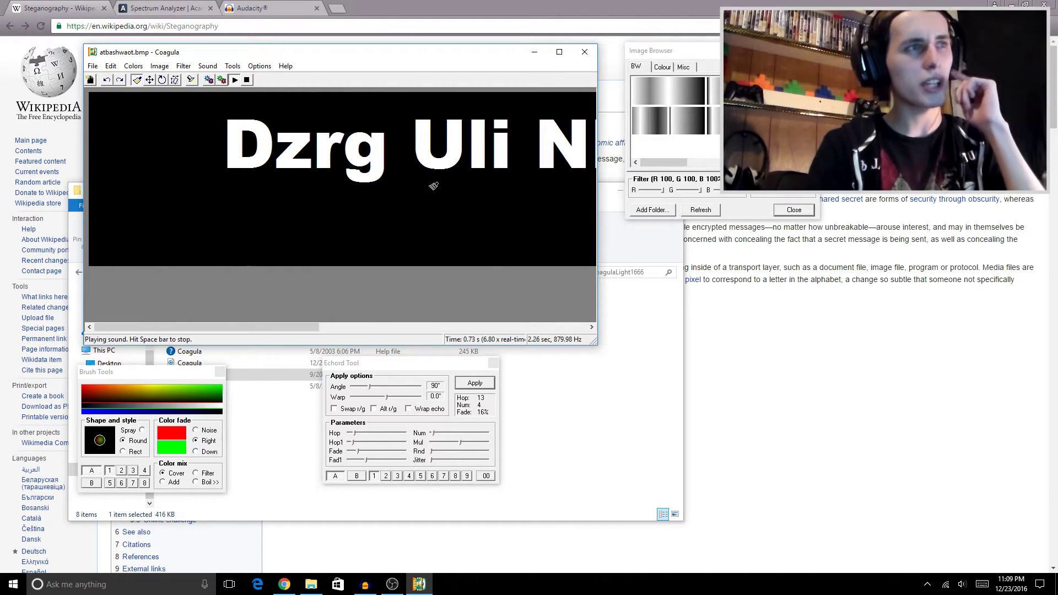
pyautogui.moveTo(298, 330); pyautogui.dragTo(260, 314)
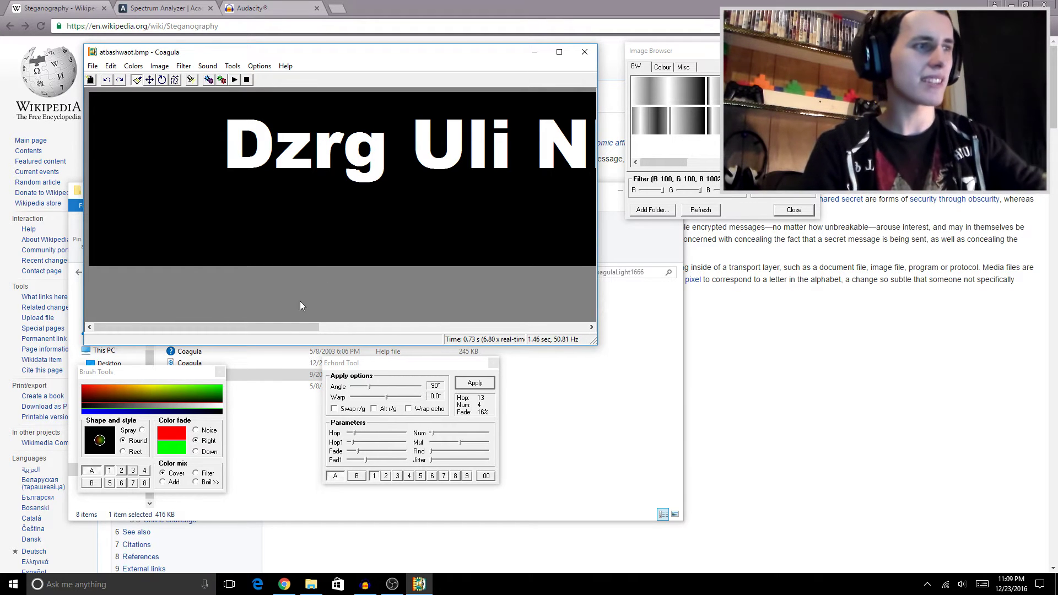
pyautogui.moveTo(298, 327); pyautogui.dragTo(279, 303)
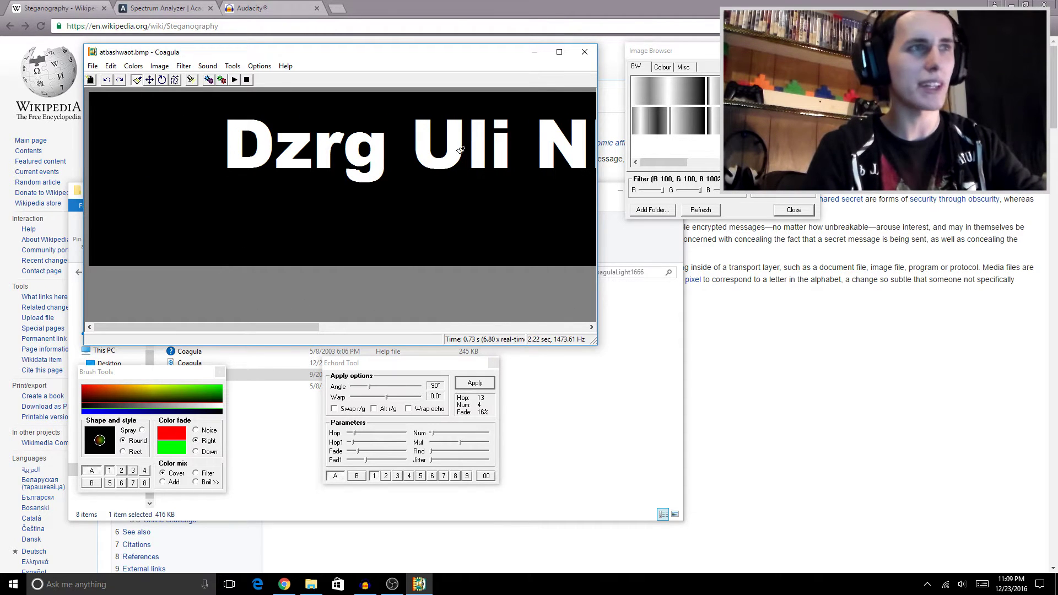
pyautogui.click(207, 66)
pyautogui.click(171, 104)
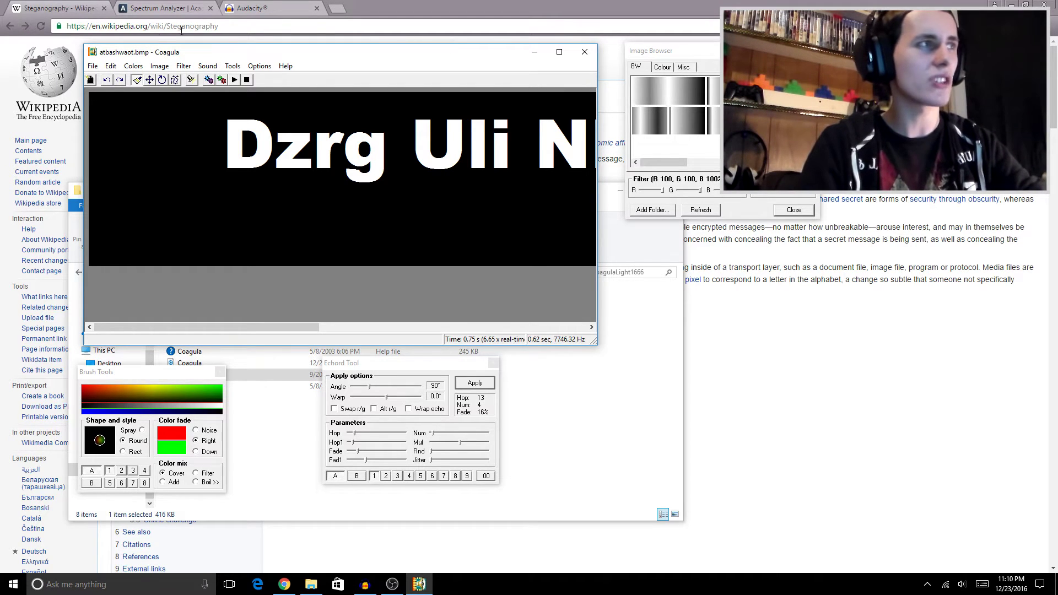
# Save the rendered sound to the Desktop as a WAV named 'save'
pyautogui.click(93, 65)
pyautogui.click(132, 142)
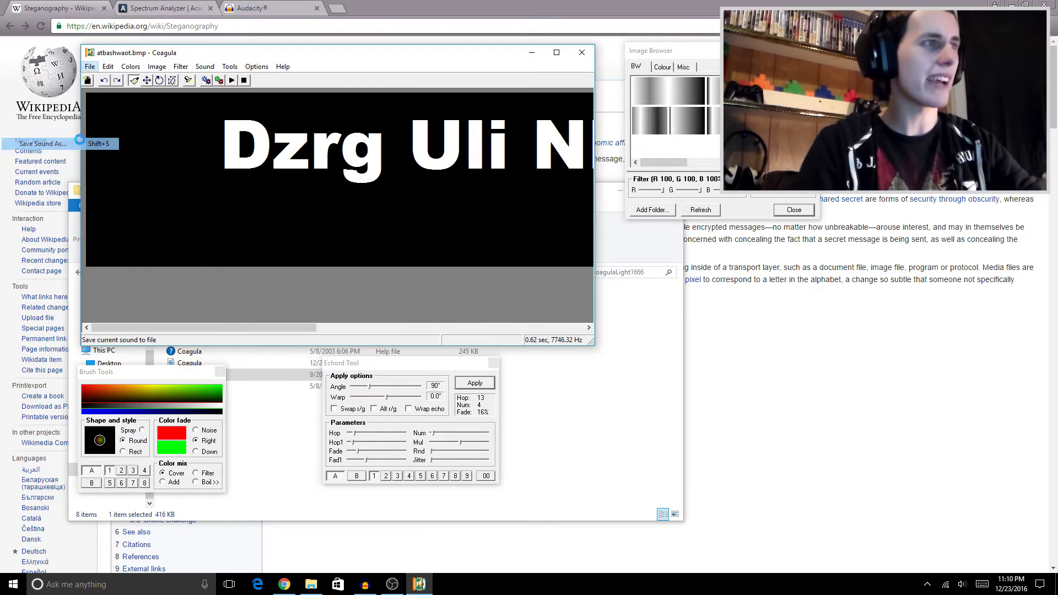
pyautogui.click(127, 180)
pyautogui.doubleClick(208, 311)
pyautogui.write('save')
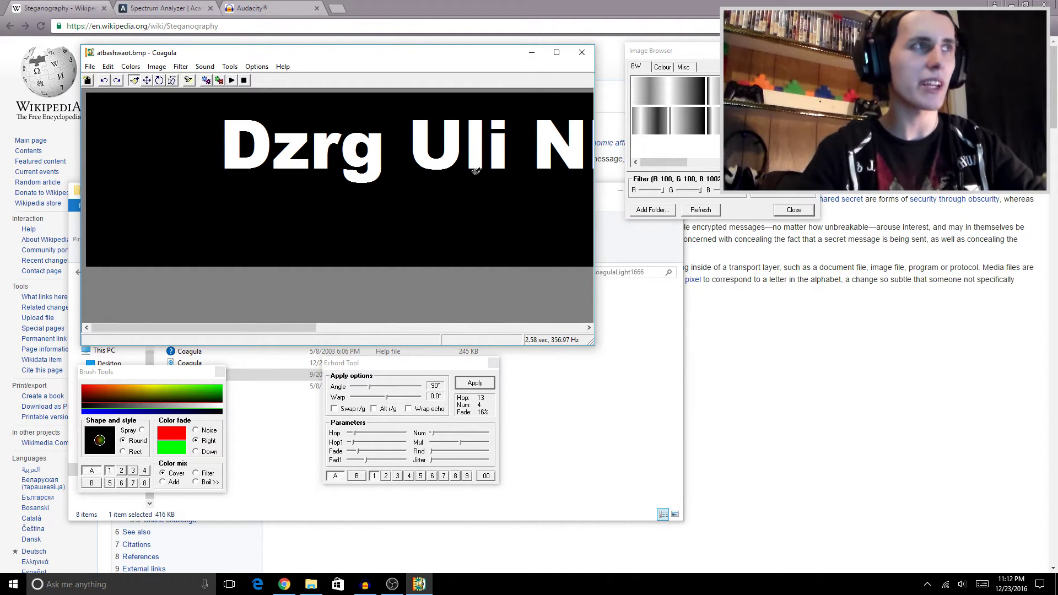
pyautogui.click(254, 8)
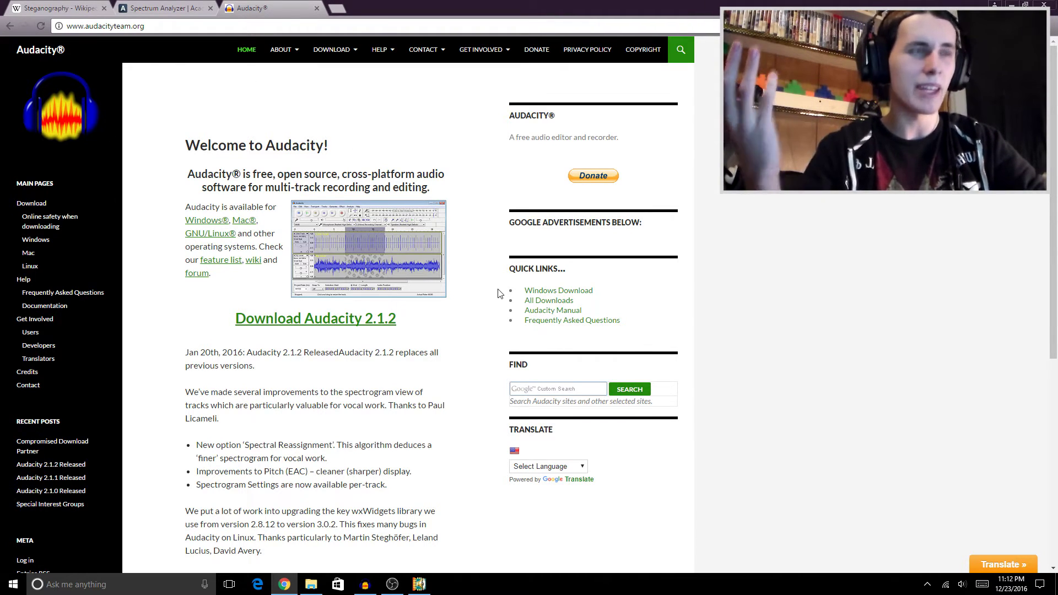
# Go up to 'sound to image', enter Decoders - Viewers, and launch the Spek shortcut
pyautogui.click(85, 5)
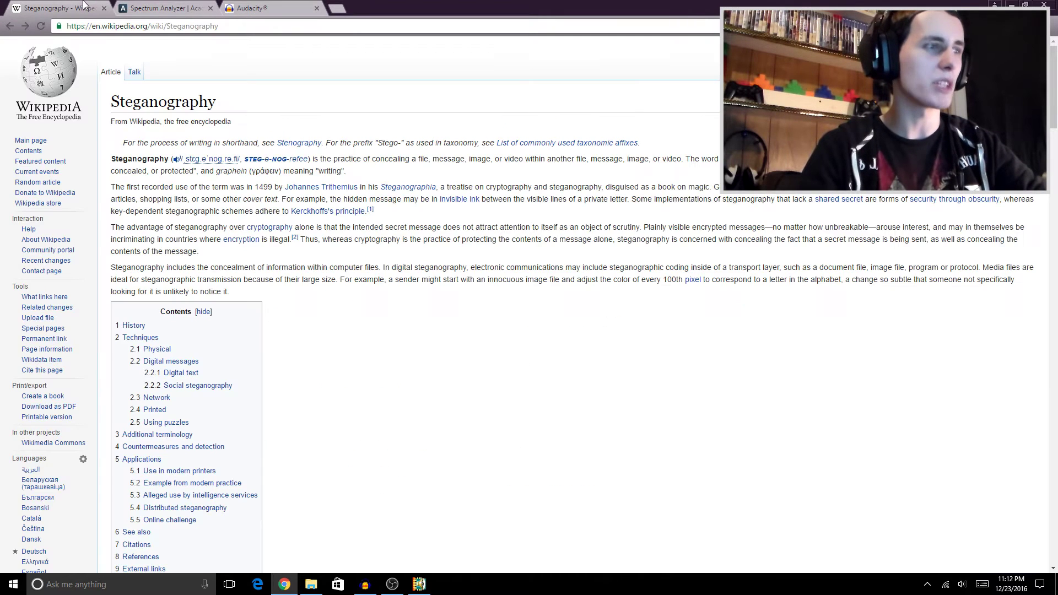
pyautogui.click(311, 583)
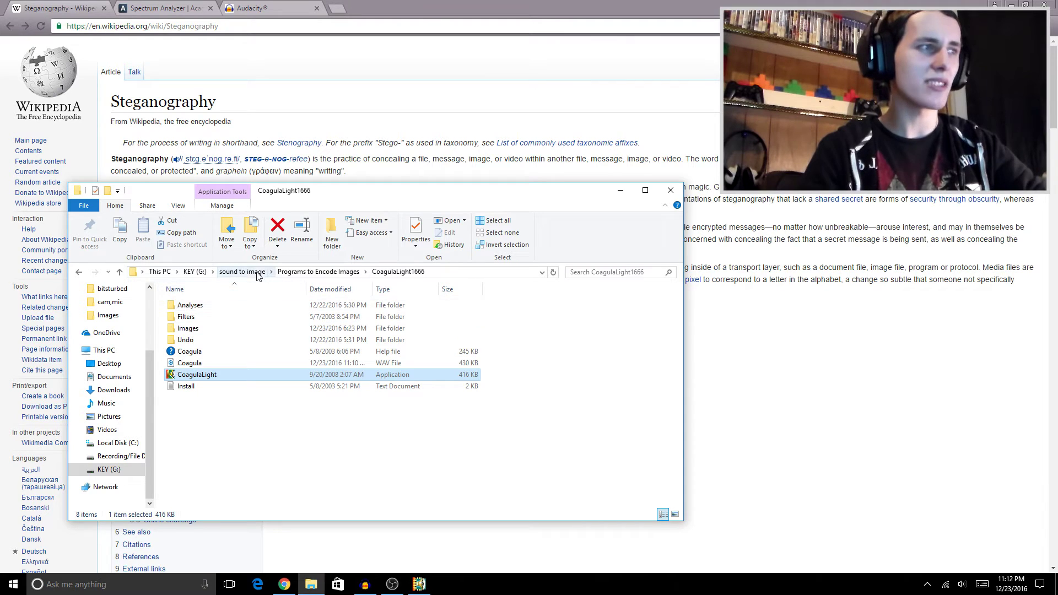
pyautogui.click(248, 272)
pyautogui.doubleClick(237, 305)
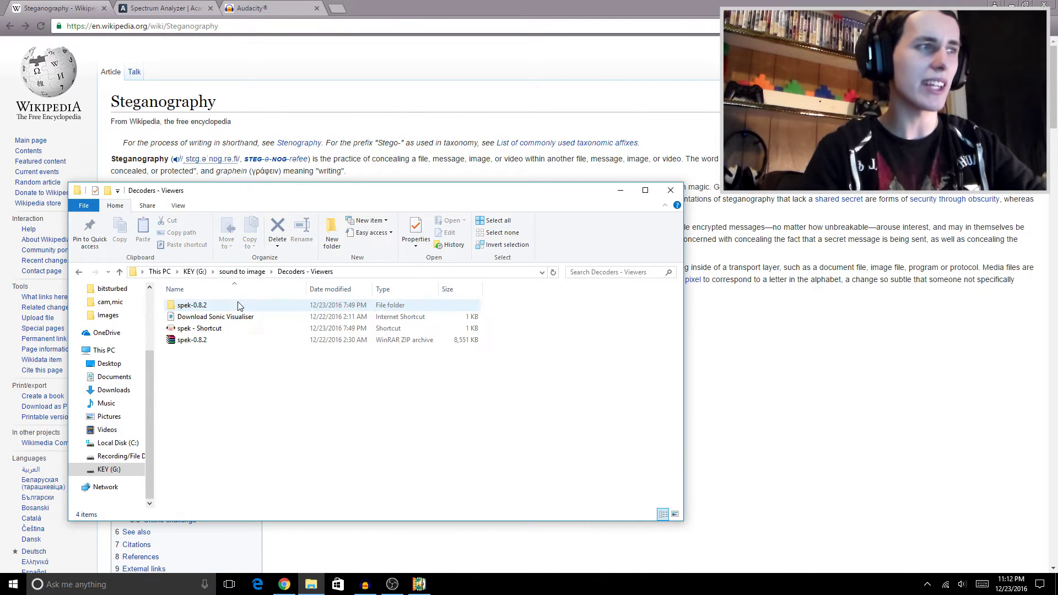
pyautogui.click(230, 330)
pyautogui.doubleClick(229, 329)
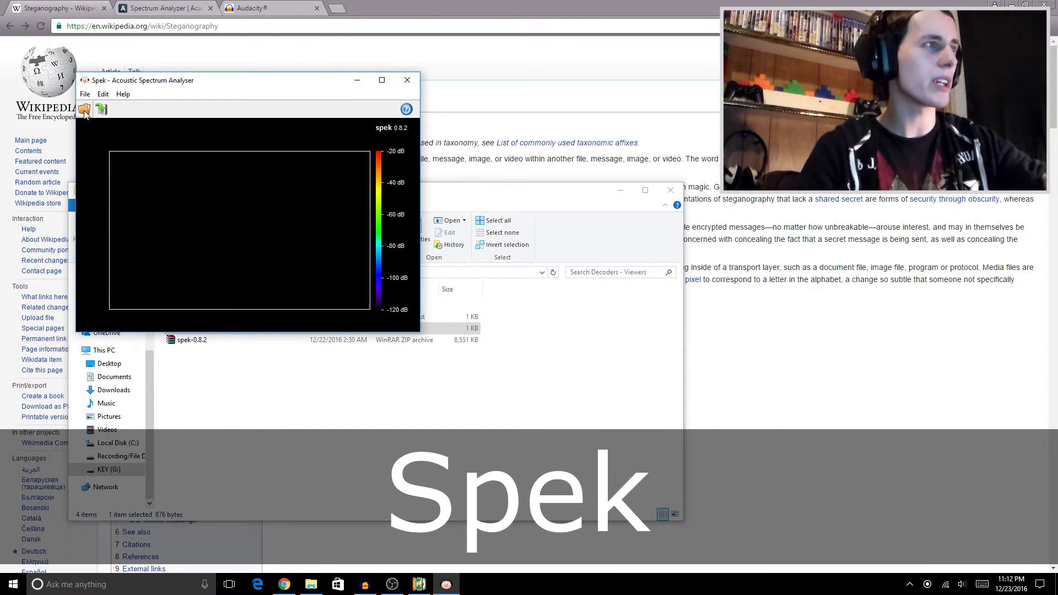
# Open save.wav in Spek to view its 'Dzrg Uli Nliv' spectrogram
pyautogui.click(84, 109)
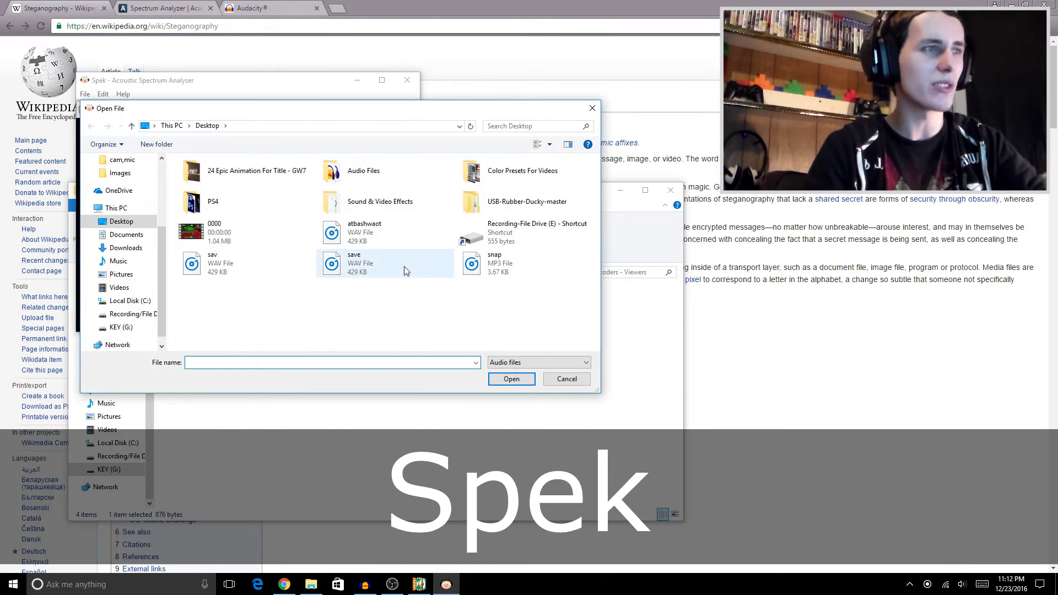
pyautogui.click(374, 257)
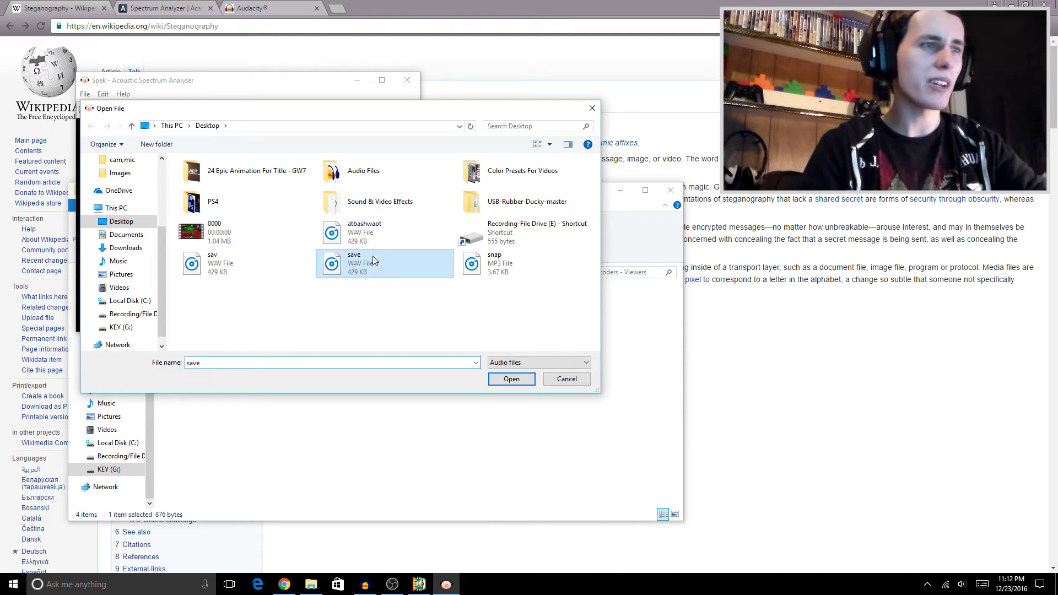
pyautogui.click(507, 380)
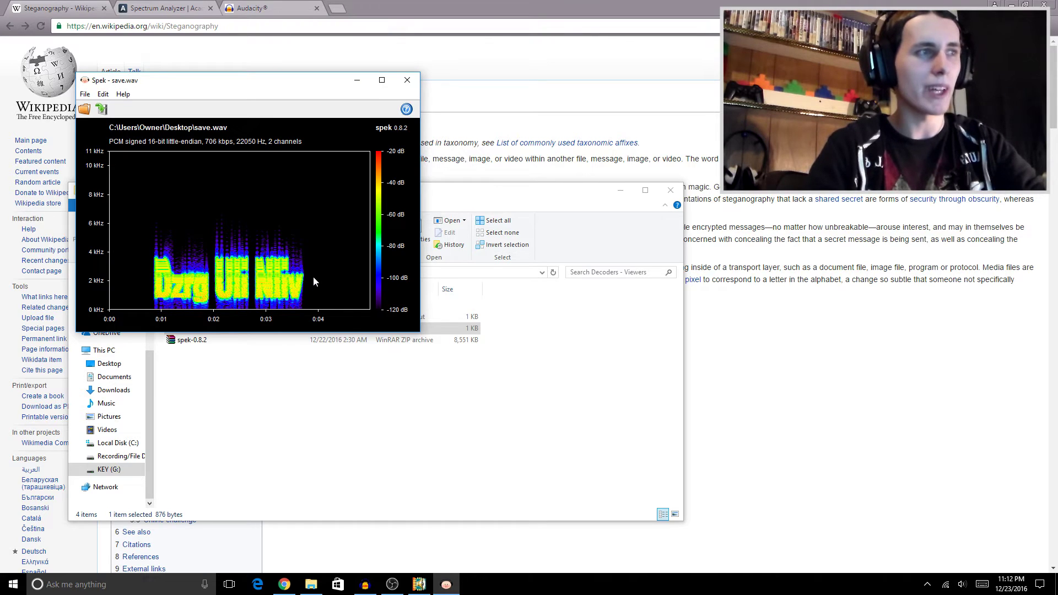
# Compare Spek's spectrogram with the online analyzer's, then quit Spek
pyautogui.click(165, 7)
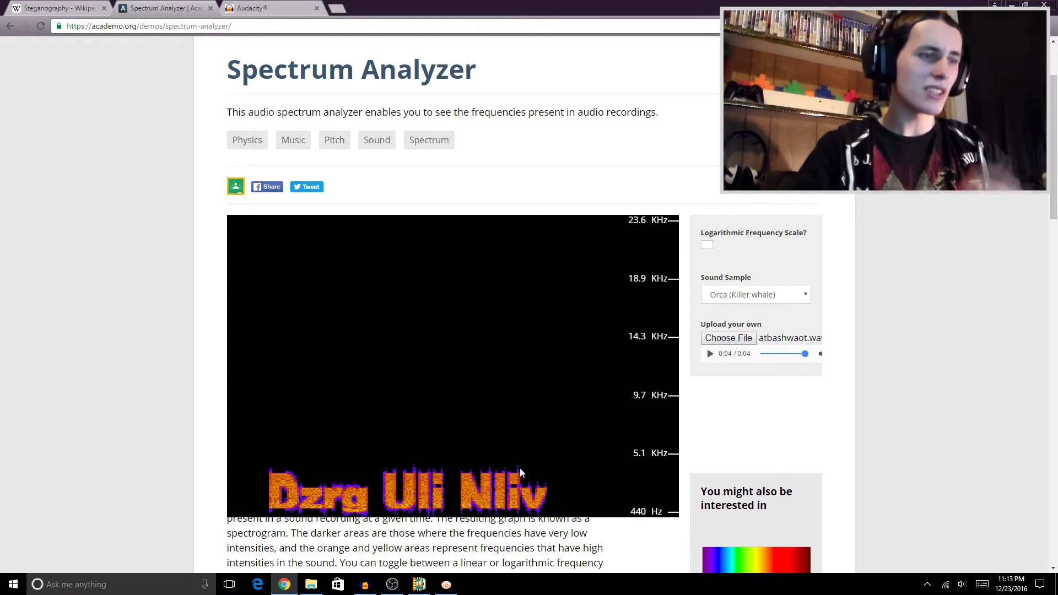
pyautogui.click(447, 584)
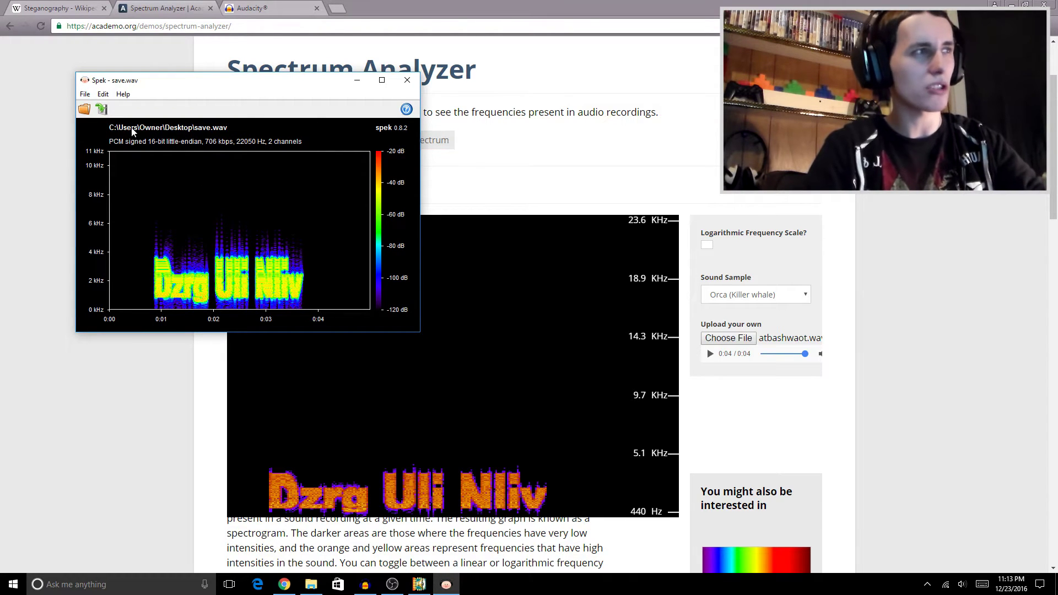
pyautogui.click(88, 95)
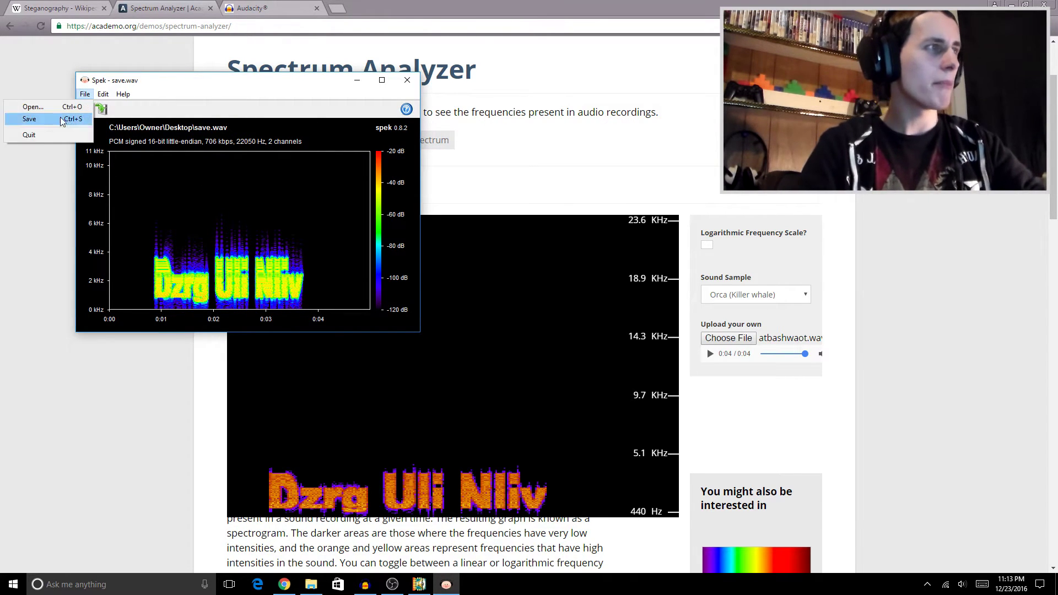
pyautogui.click(44, 135)
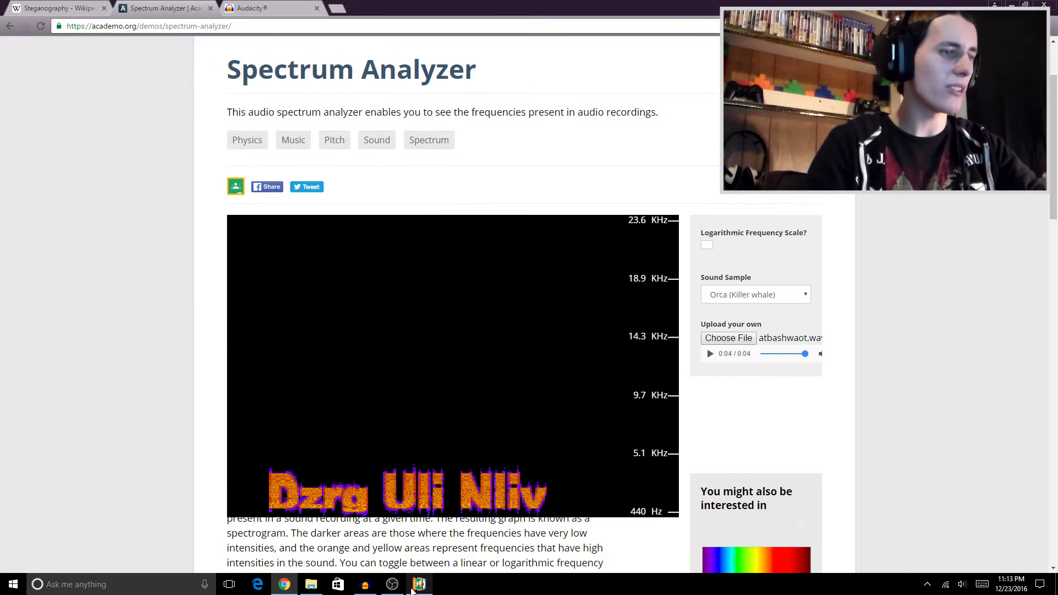
# Bring Coagula Light forward and scroll across atbashwaot.bmp's white 'Dzrg Uli Nliv' text
pyautogui.click(419, 584)
pyautogui.moveTo(249, 329); pyautogui.dragTo(154, 228)
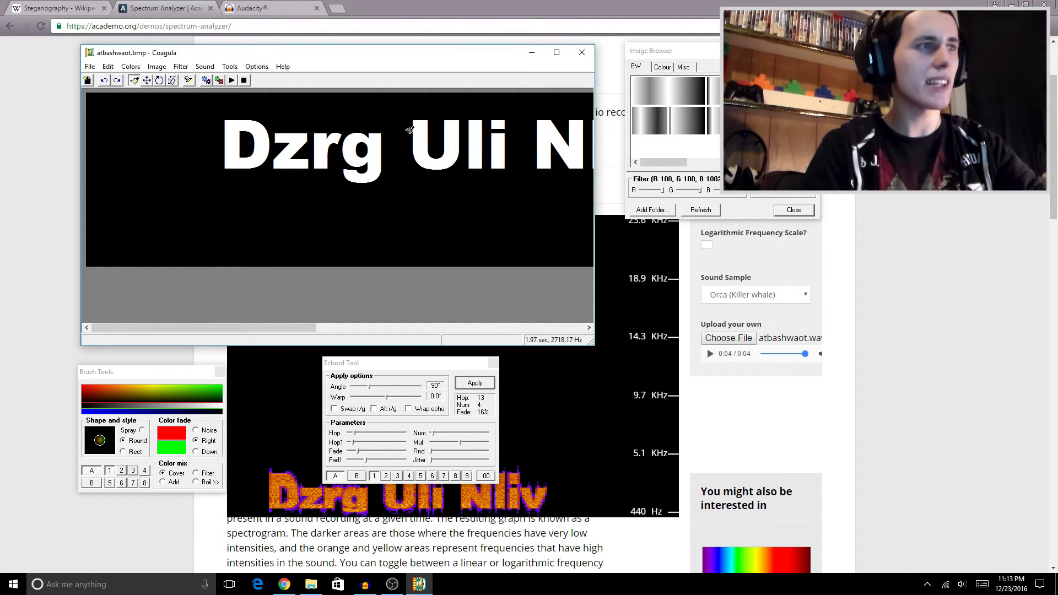
pyautogui.moveTo(264, 325); pyautogui.dragTo(240, 274)
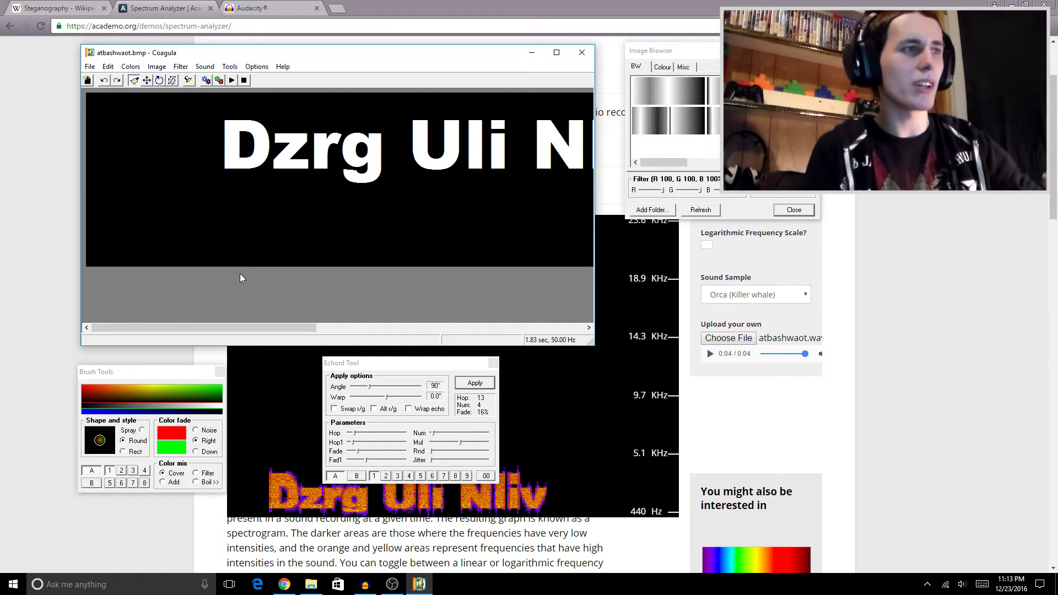
pyautogui.click(230, 66)
pyautogui.click(220, 120)
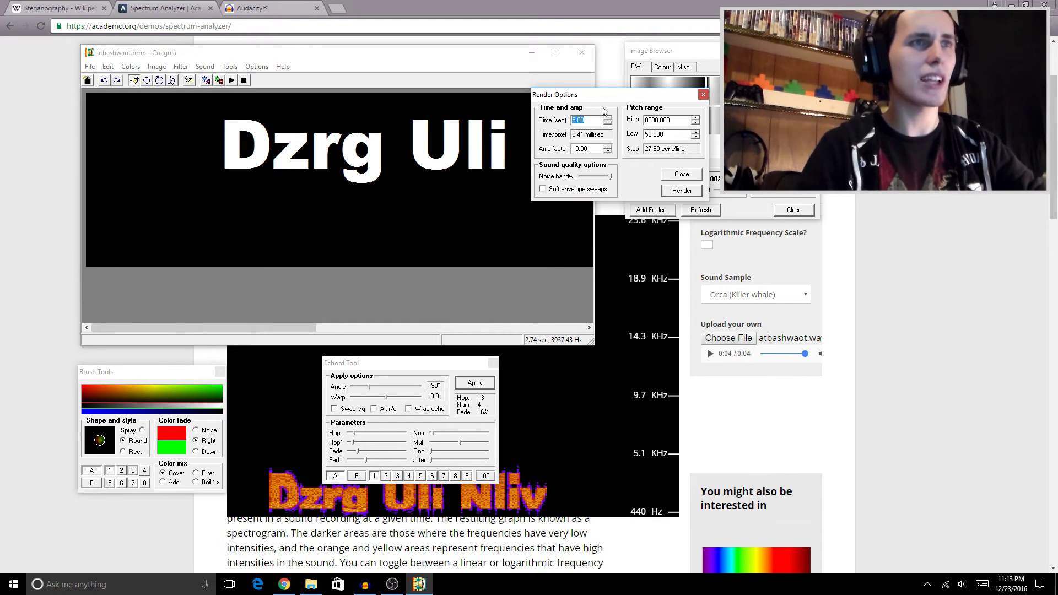
pyautogui.moveTo(616, 101); pyautogui.dragTo(723, 227)
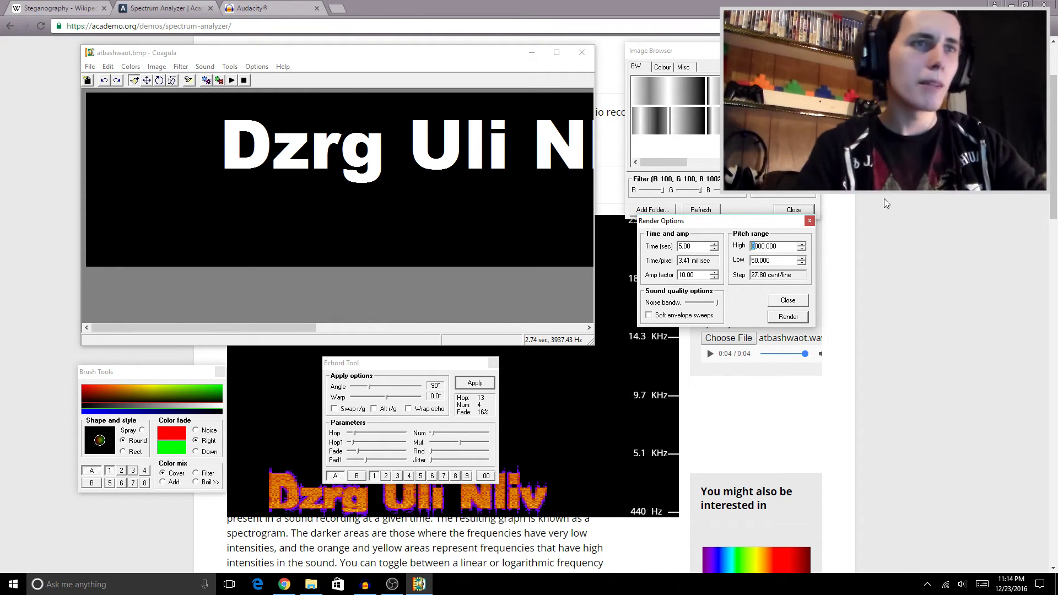
pyautogui.write('7')
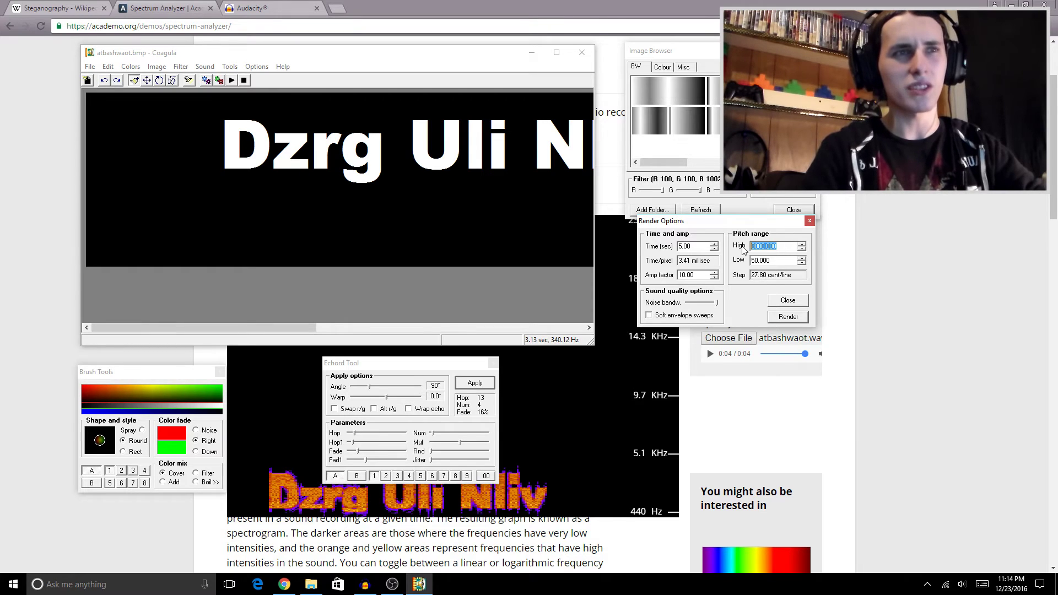
pyautogui.moveTo(782, 262); pyautogui.dragTo(744, 262)
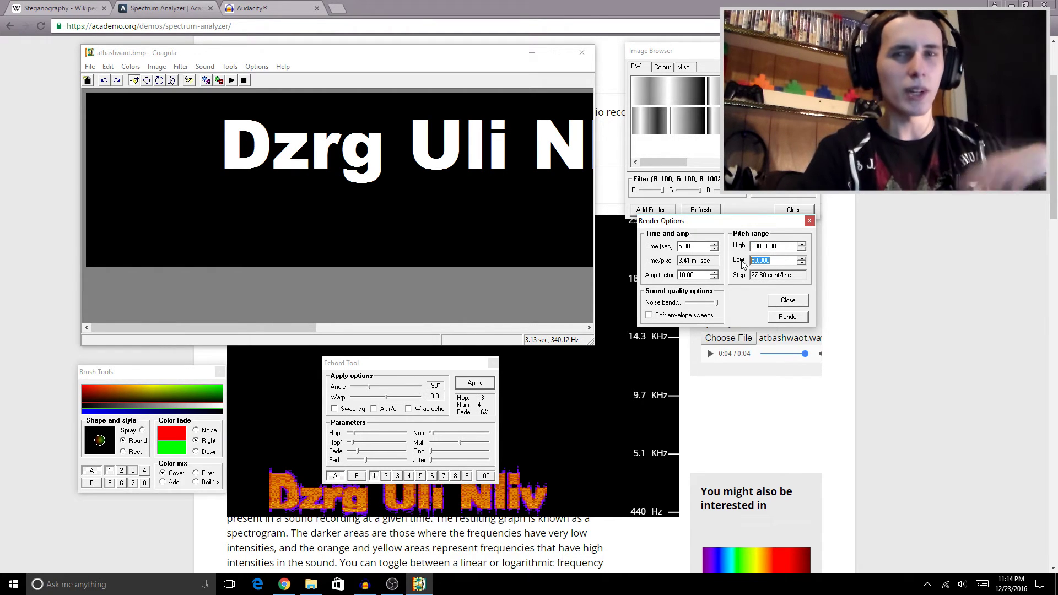
pyautogui.click(787, 301)
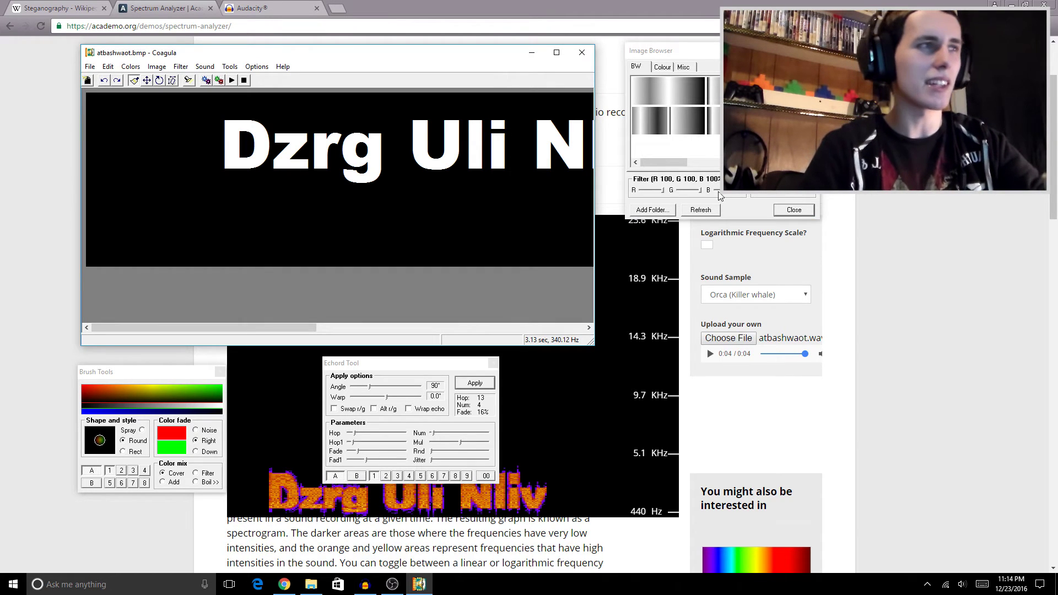
# Paint a test stroke, then select and delete it together with 'Dzrg Uli', leaving Nliv
pyautogui.moveTo(282, 59)
pyautogui.mouseDown()
pyautogui.moveTo(501, 54)
pyautogui.moveTo(286, 51)
pyautogui.mouseUp()
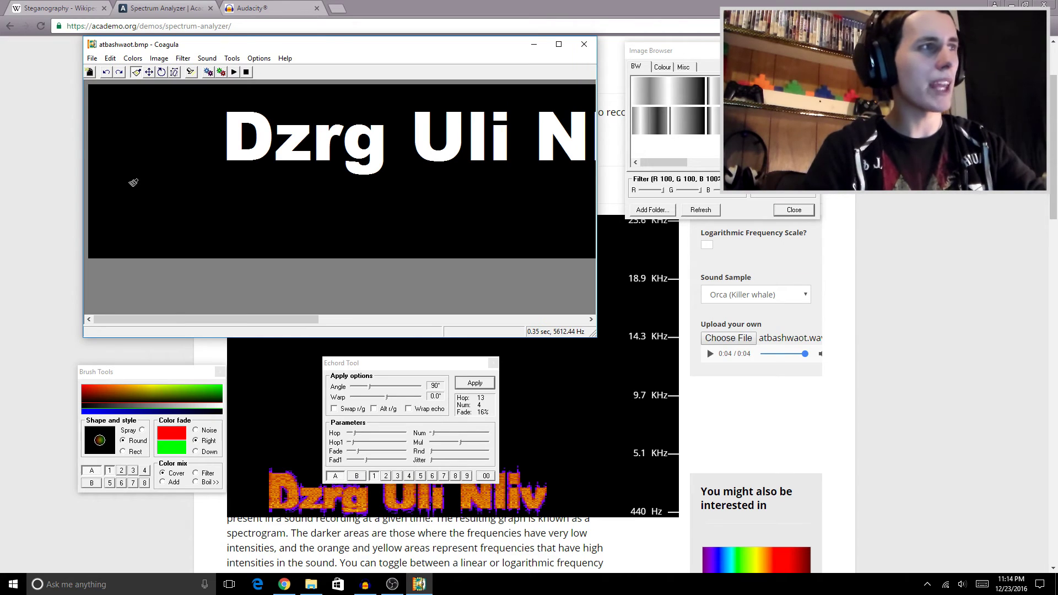
pyautogui.moveTo(133, 182)
pyautogui.mouseDown()
pyautogui.moveTo(148, 99)
pyautogui.moveTo(125, 183)
pyautogui.moveTo(338, 189)
pyautogui.moveTo(337, 260)
pyautogui.moveTo(291, 205)
pyautogui.moveTo(396, 218)
pyautogui.mouseUp()
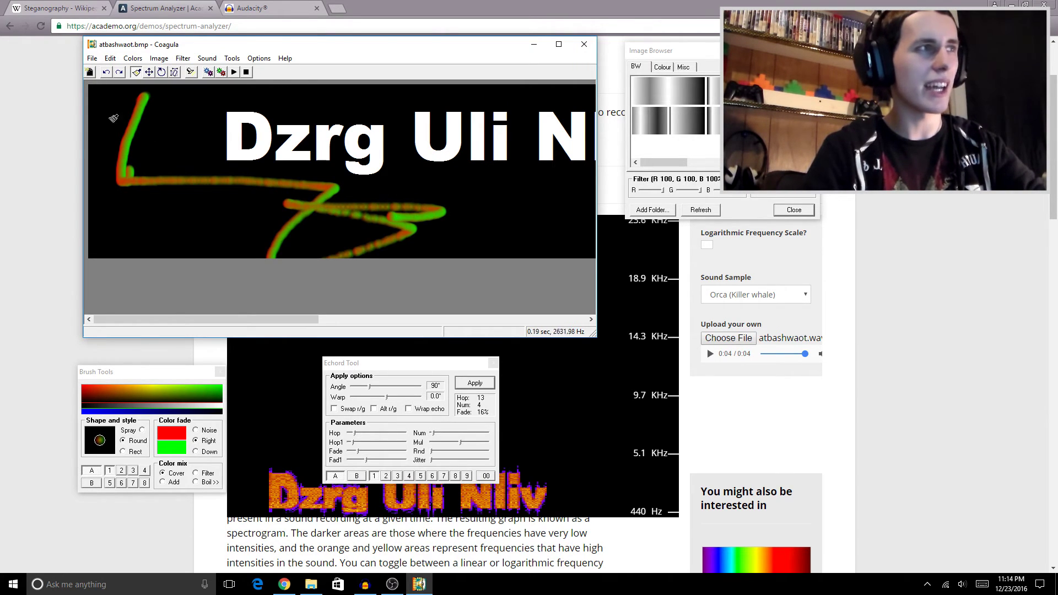
pyautogui.moveTo(108, 88); pyautogui.dragTo(520, 267)
pyautogui.press('Delete')
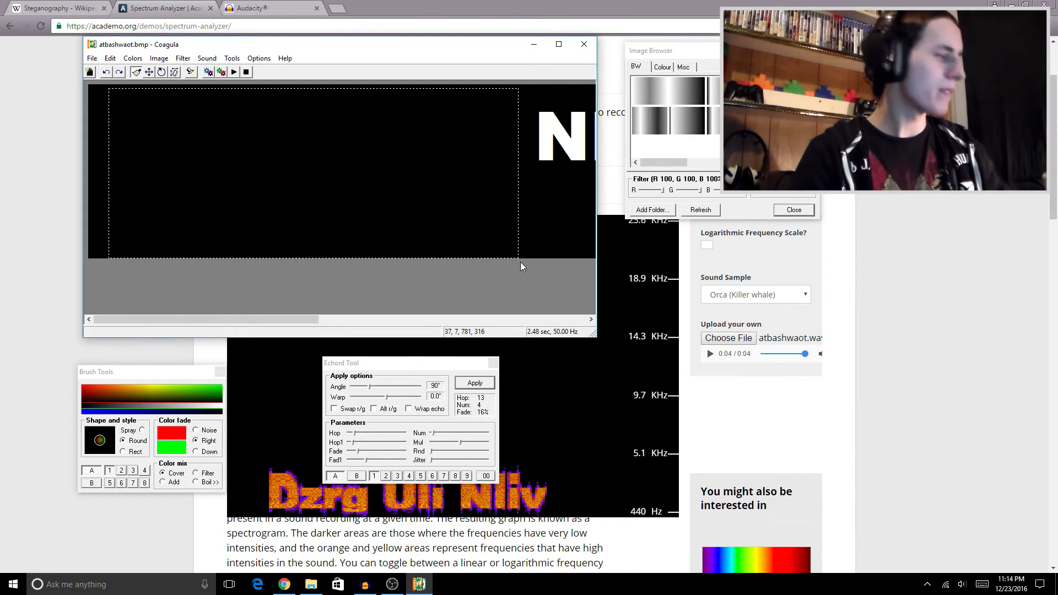
pyautogui.click(446, 131)
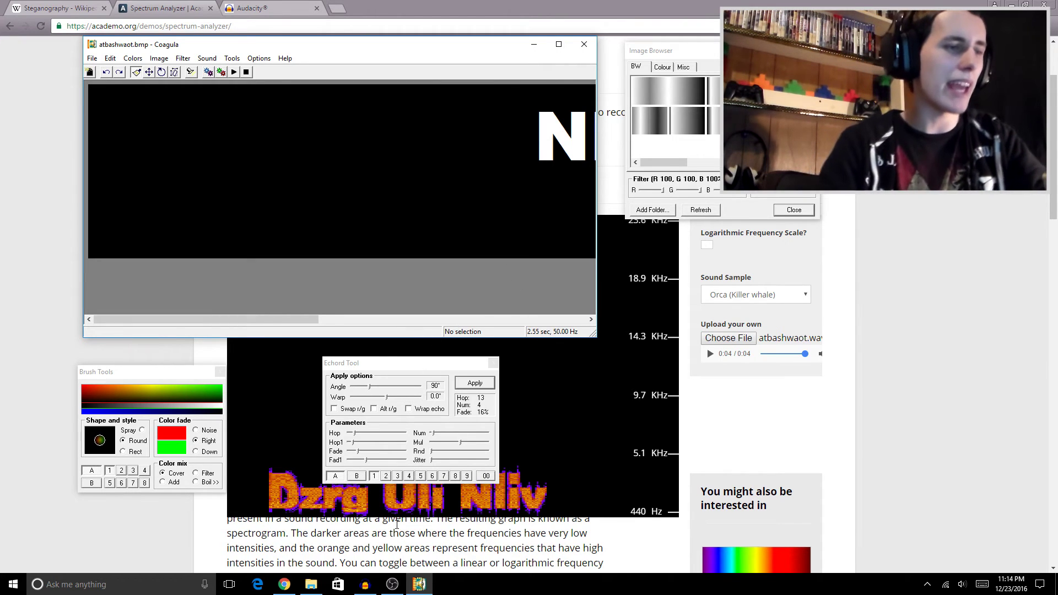
pyautogui.click(311, 584)
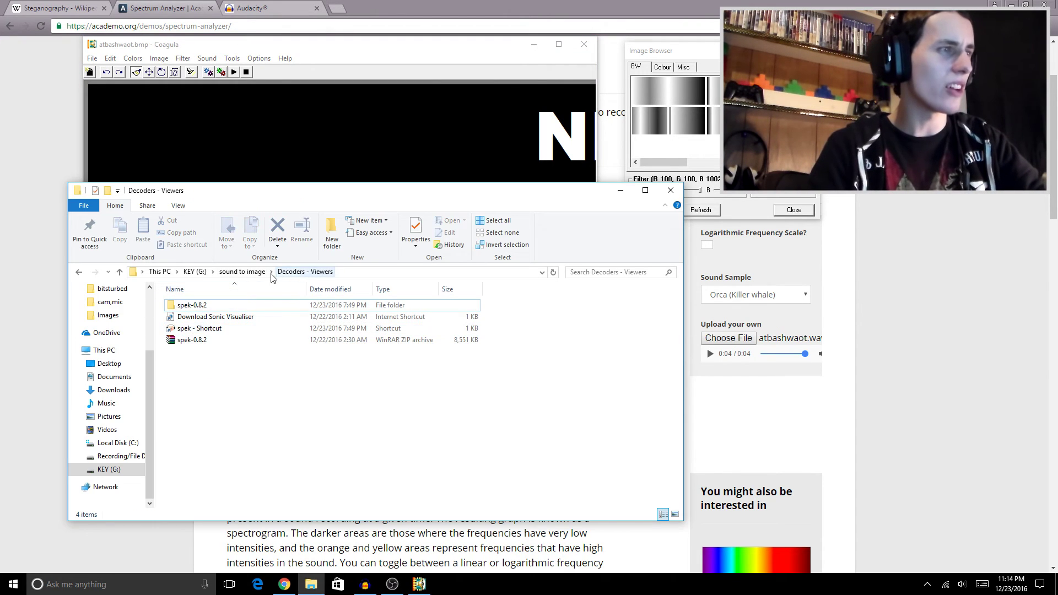
# Go from 'sound to image' into Programs to Encode Images, select AudioPaint, and return to Coagula
pyautogui.click(242, 271)
pyautogui.doubleClick(232, 317)
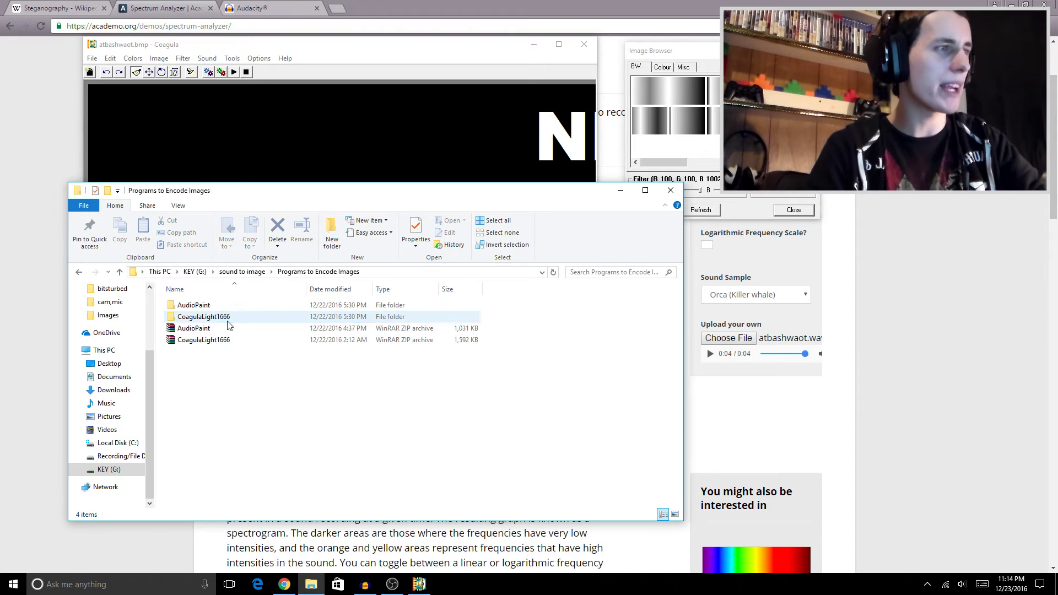
pyautogui.click(276, 304)
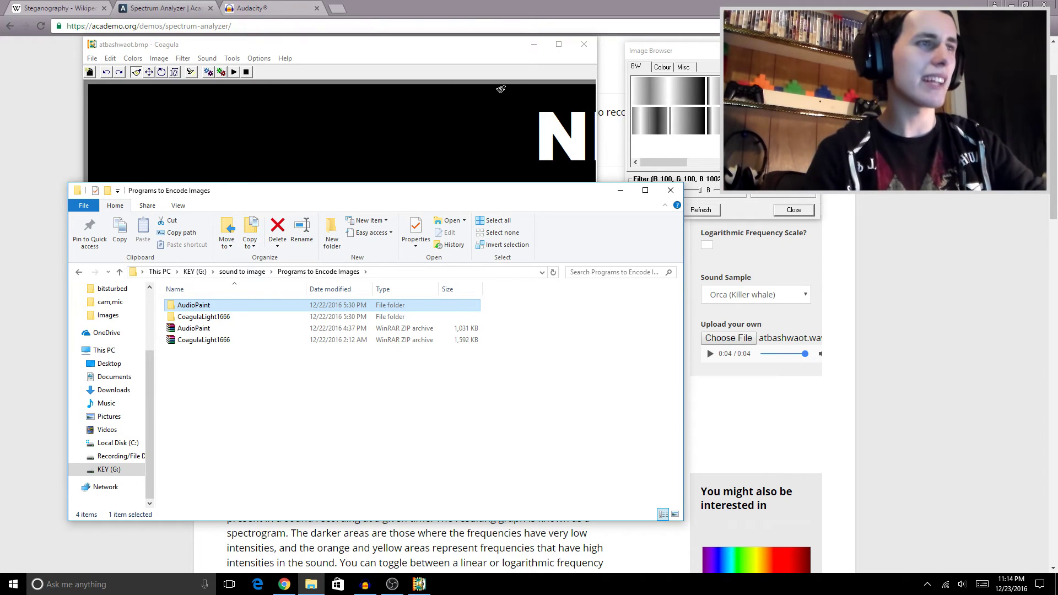
pyautogui.click(520, 83)
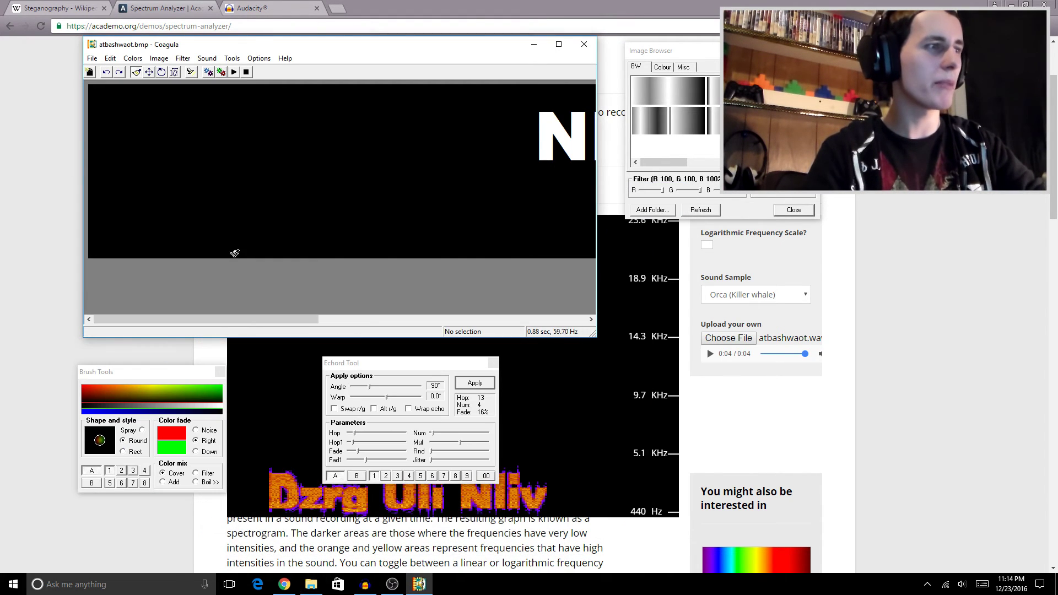
# Upload the 0000 file to the Academo Spectrum Analyzer and play it through the spectrogram
pyautogui.moveTo(222, 320); pyautogui.dragTo(196, 292)
pyautogui.click(531, 6)
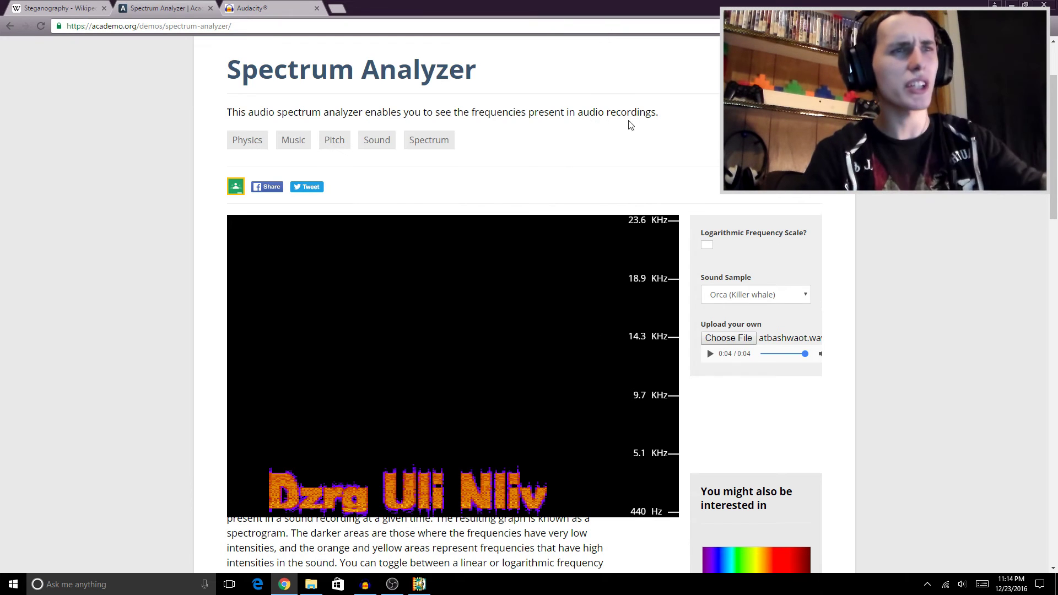
pyautogui.click(720, 340)
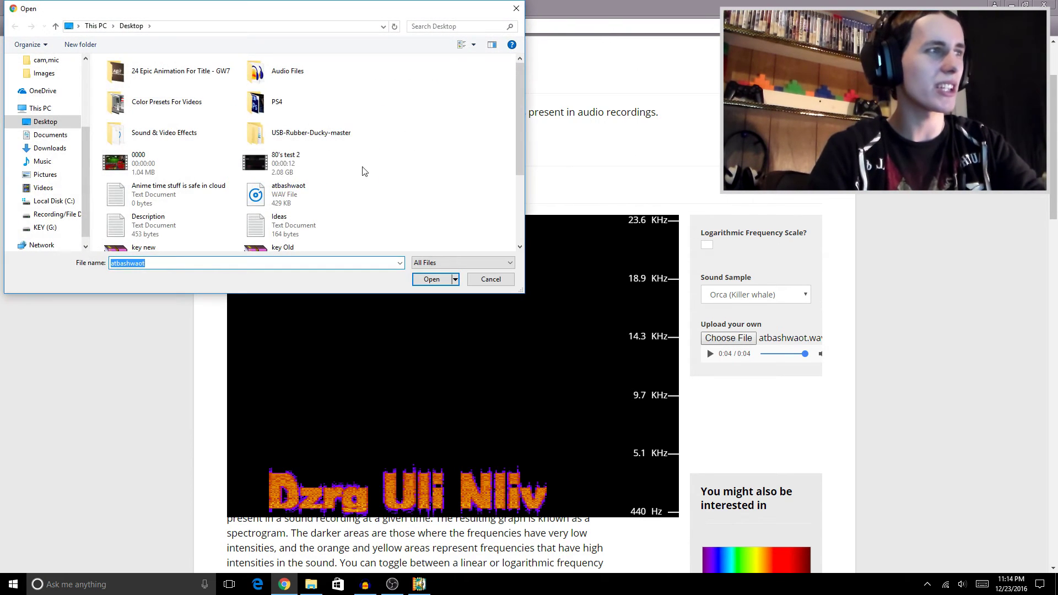
pyautogui.click(201, 163)
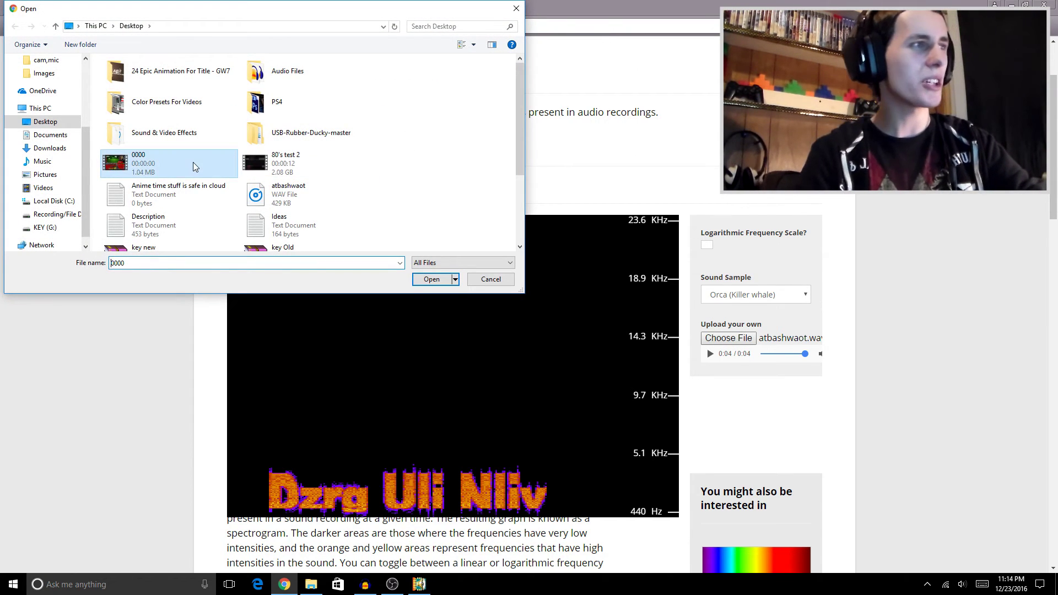
pyautogui.click(441, 283)
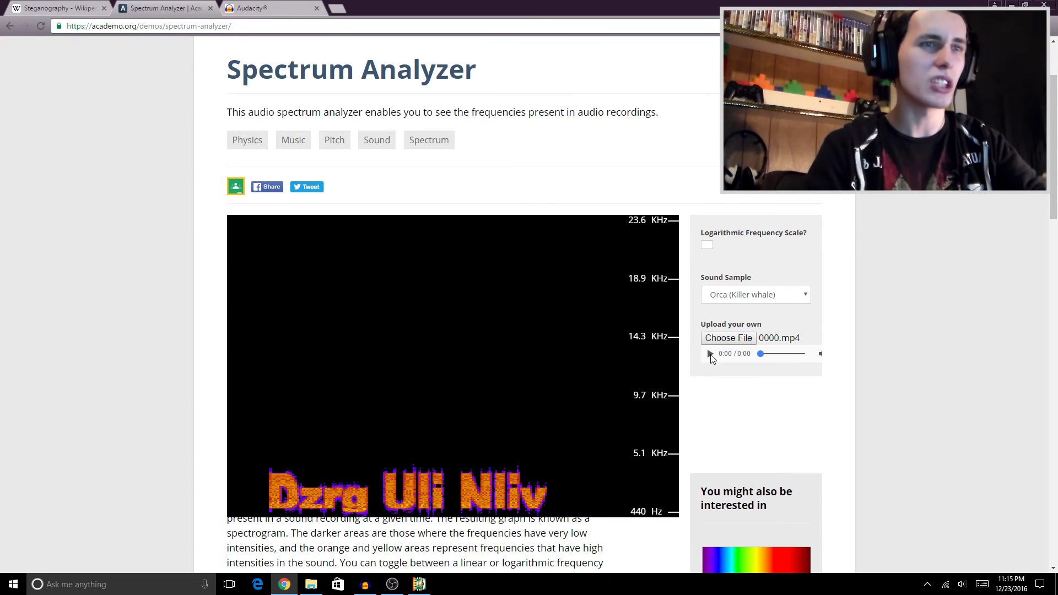
pyautogui.click(710, 355)
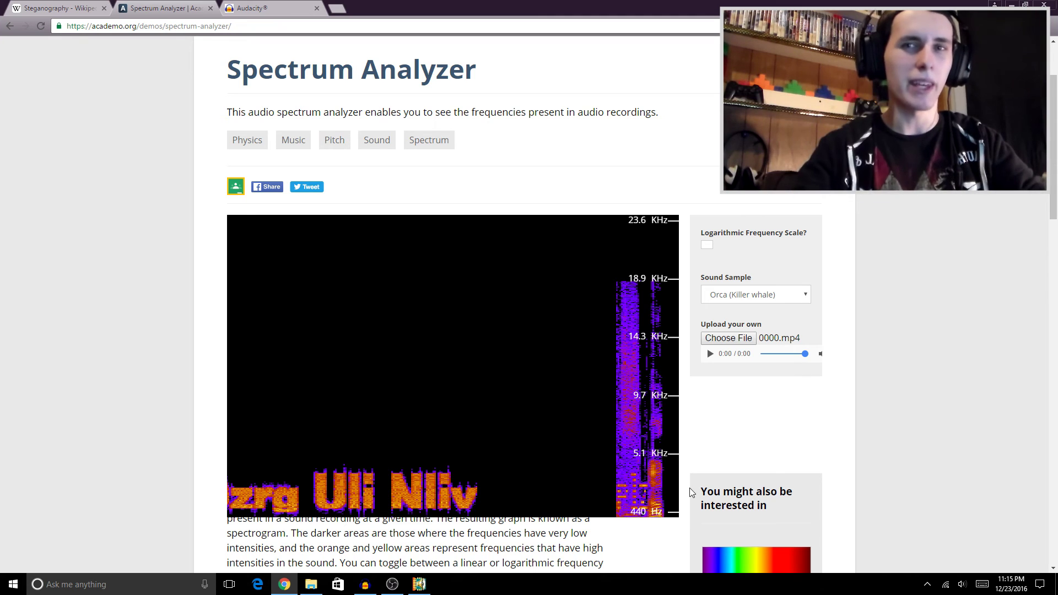
# Cancel a new file selection, leaving no file chosen, and return to the Steganography Wikipedia article
pyautogui.click(729, 337)
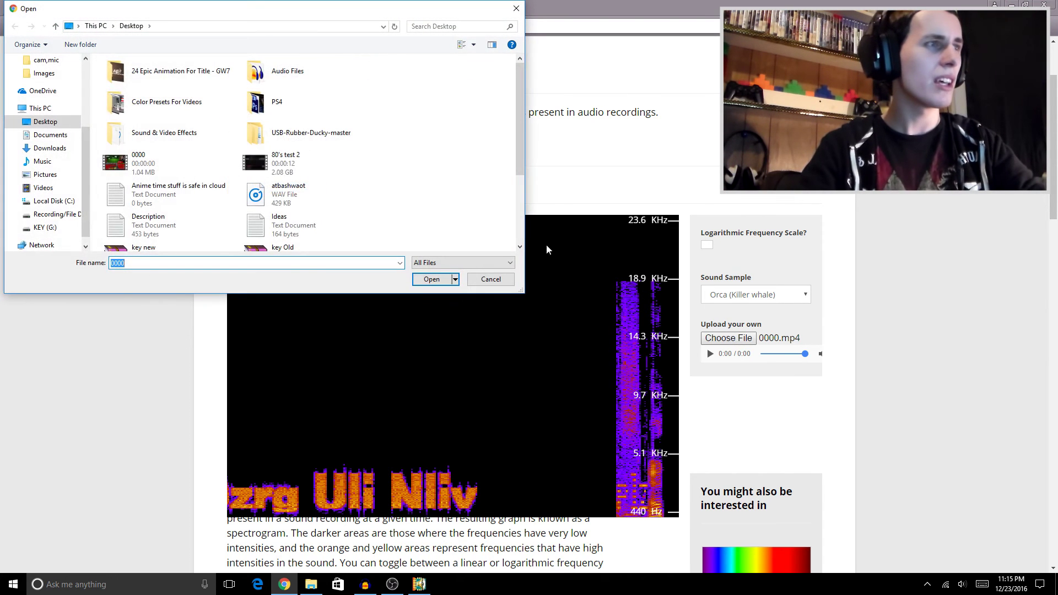
pyautogui.scroll(-2, 385, 173)
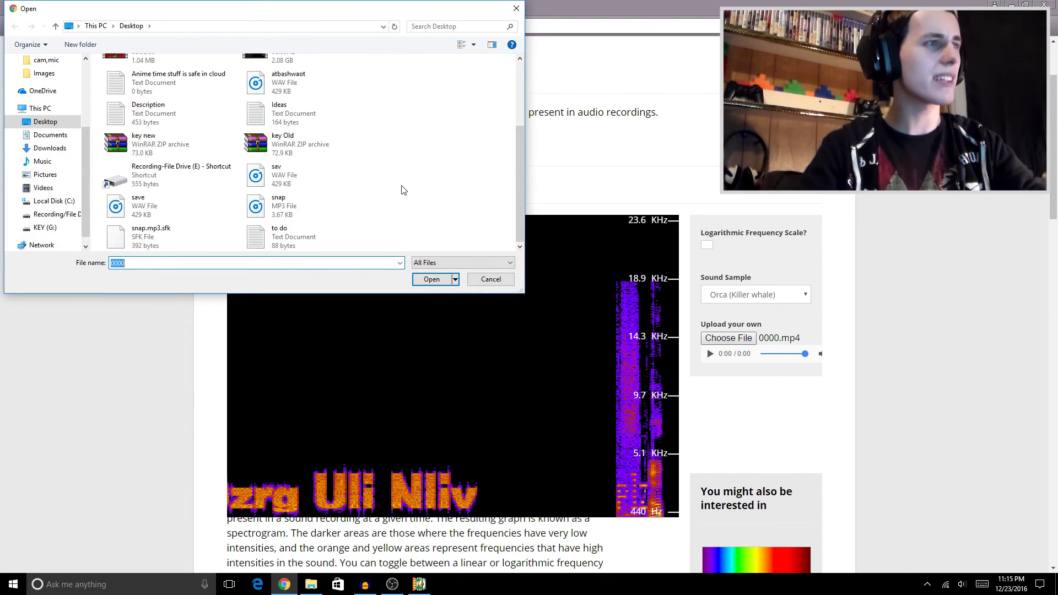
pyautogui.click(490, 279)
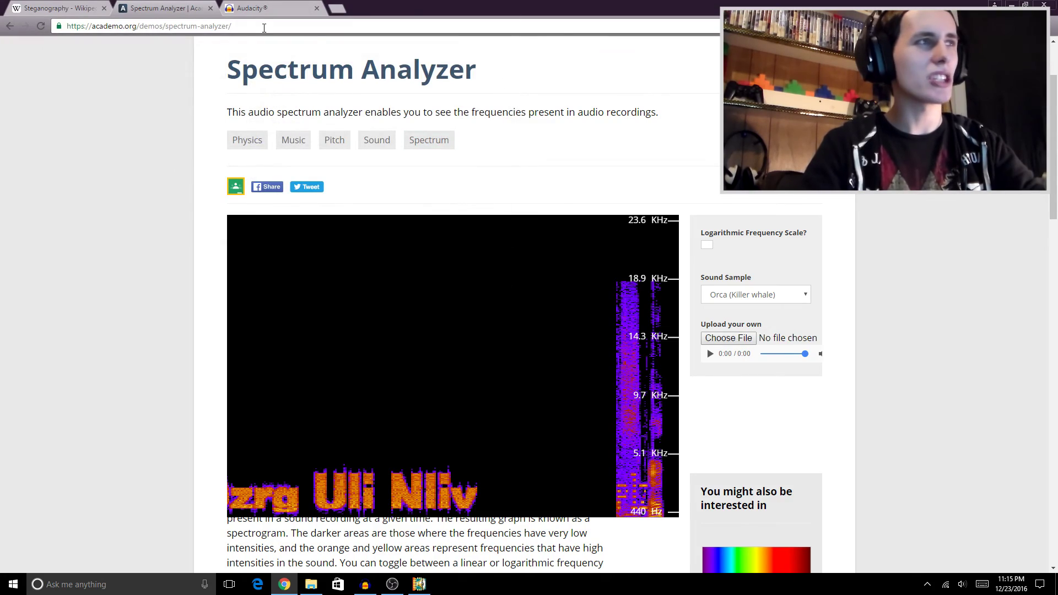
pyautogui.click(61, 7)
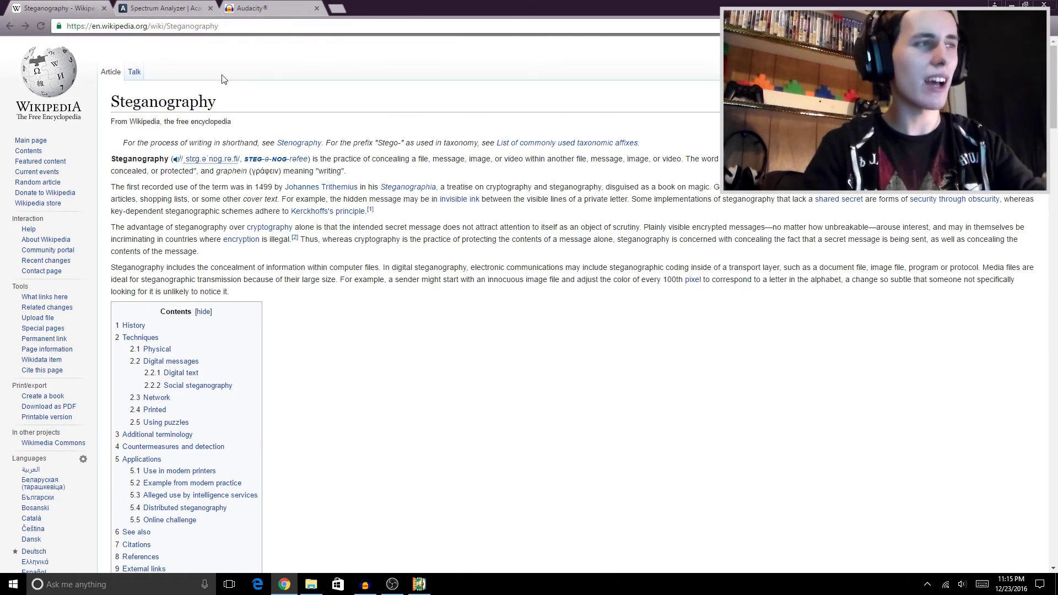